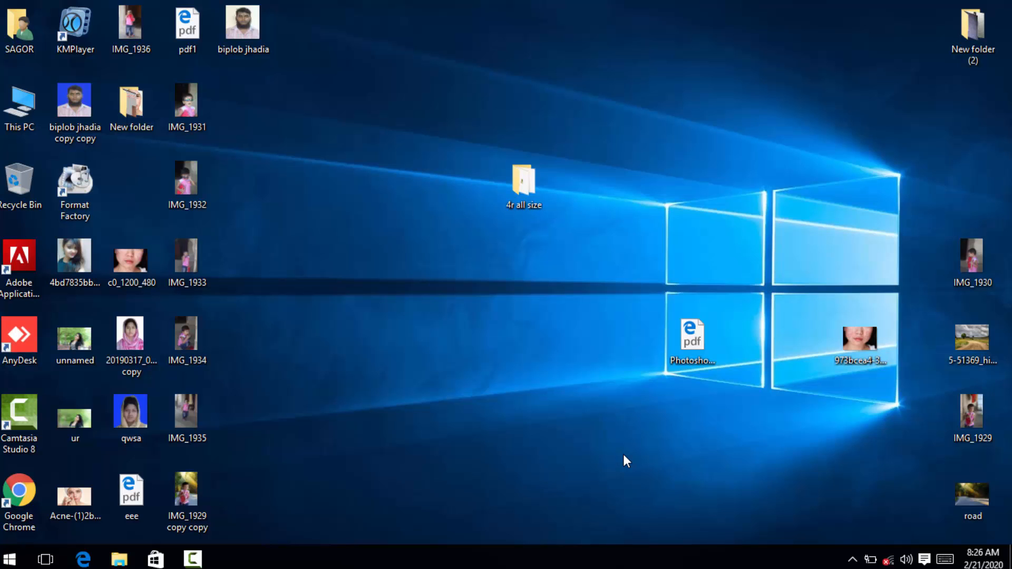
Launch Adobe Photoshop and refresh the desktop while it loads.
left_click(9, 557)
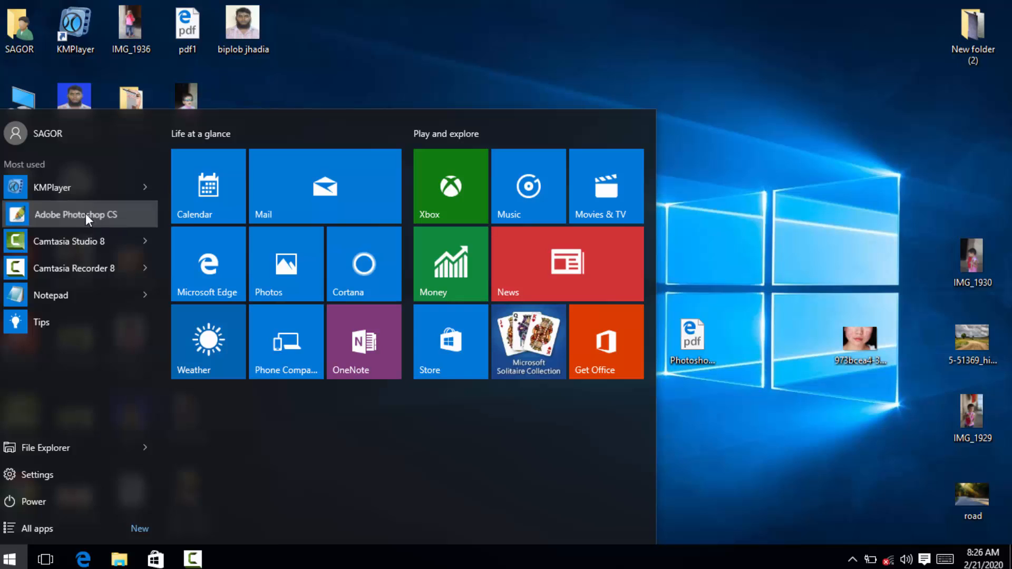
left_click(708, 181)
right_click(709, 179)
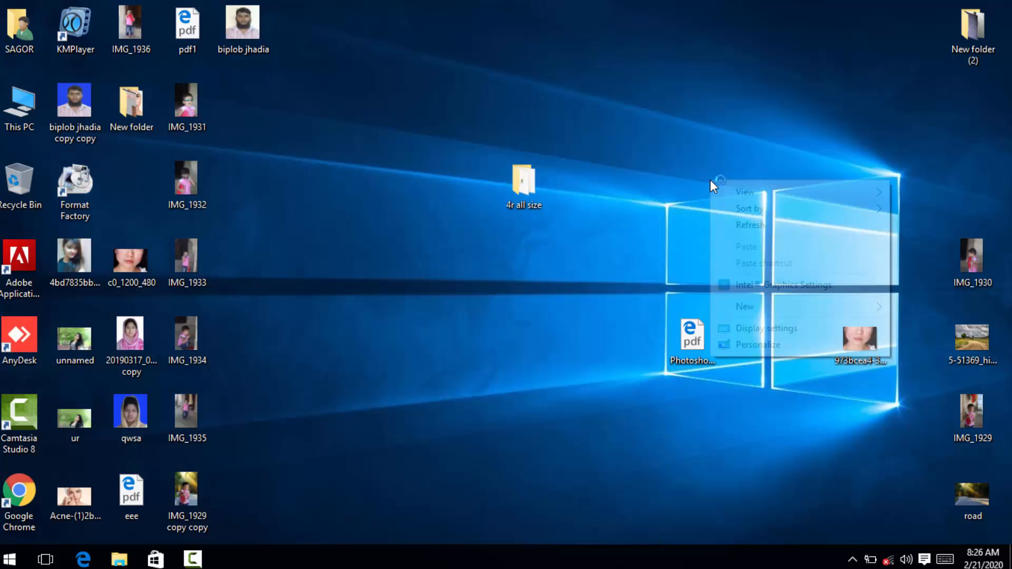
left_click(732, 226)
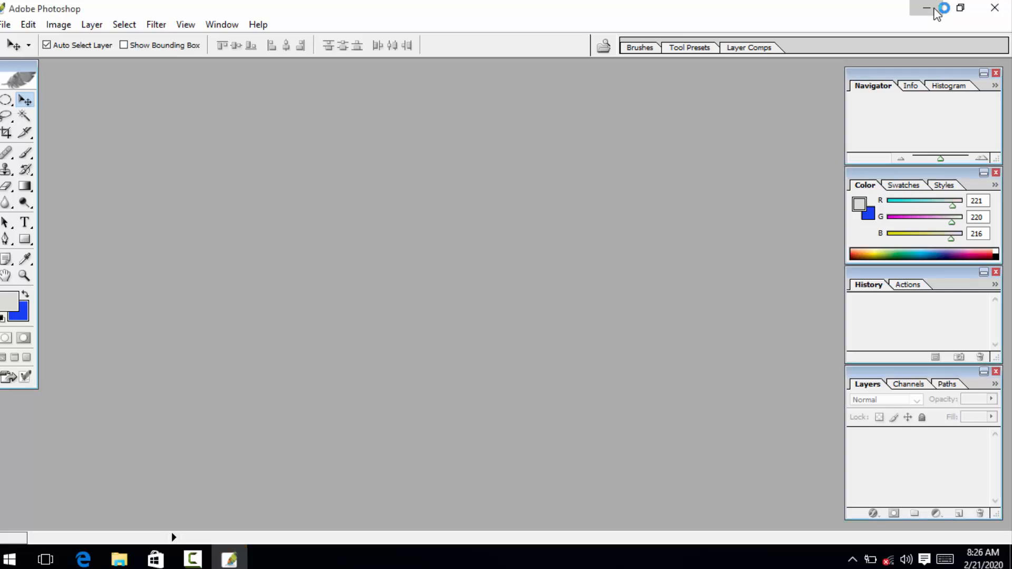
Open IMG_6261 copy.jpg from the ESD-ISO (D:) drive in Photoshop, accept its embedded colour profile, and maximize the image.
left_click(936, 9)
double_click(24, 118)
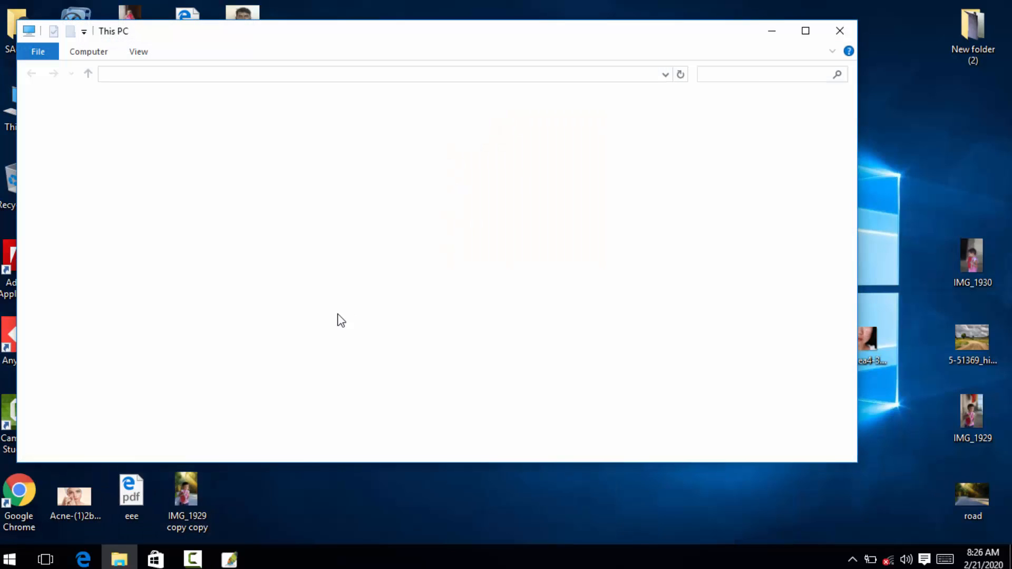
left_click(229, 558)
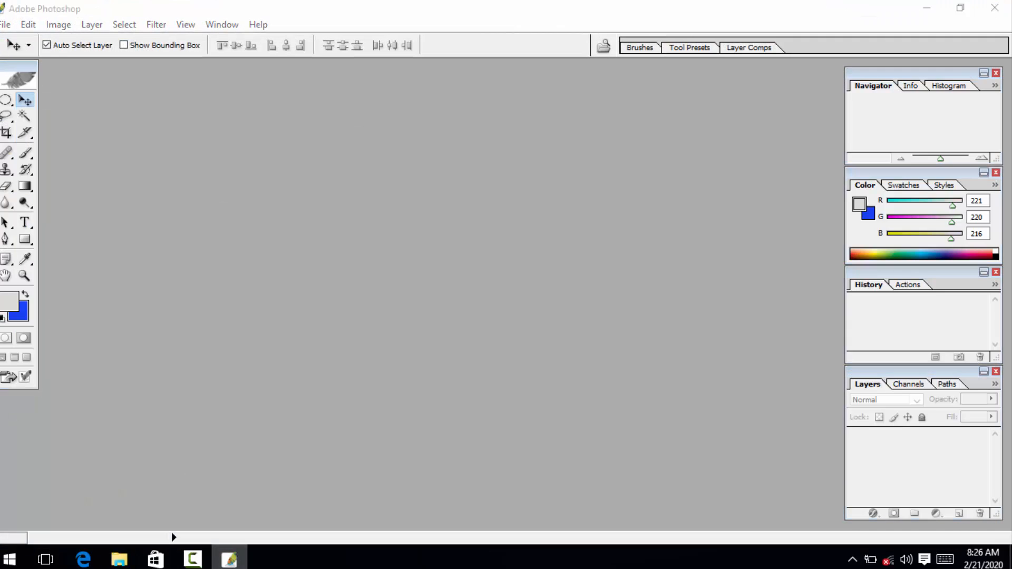
left_click(230, 559)
double_click(397, 227)
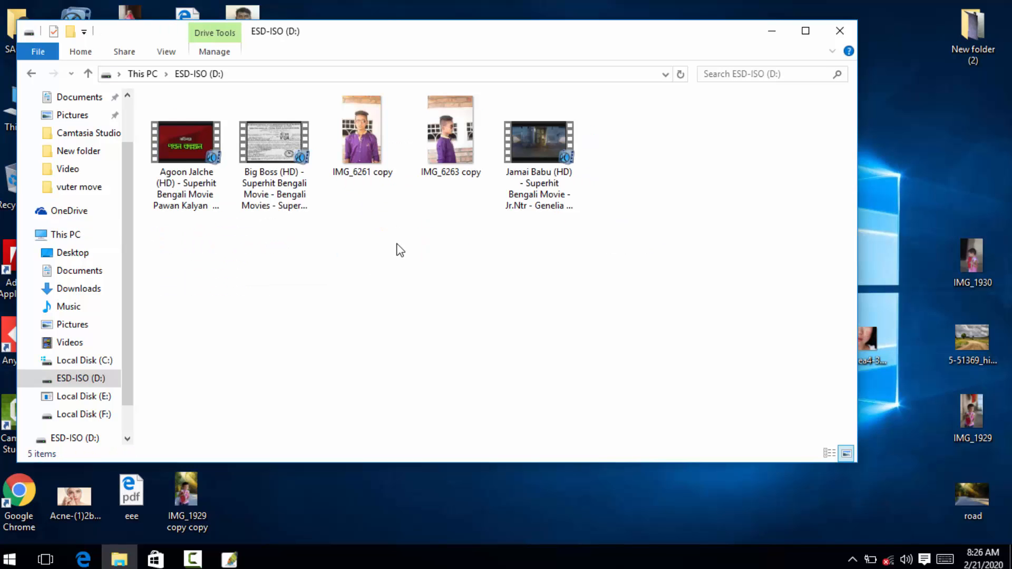
left_click_drag(383, 135, 402, 260)
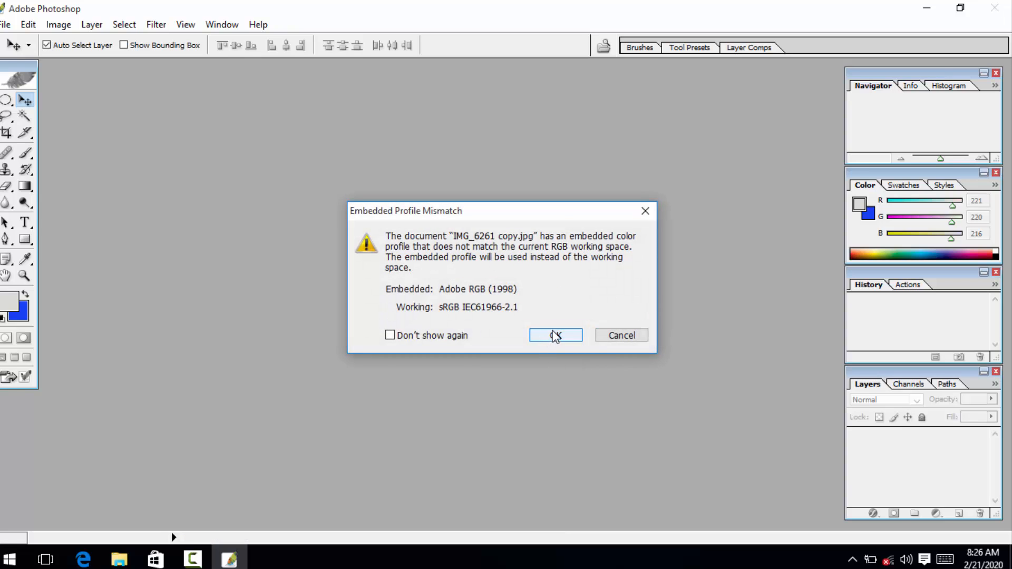
left_click(546, 343)
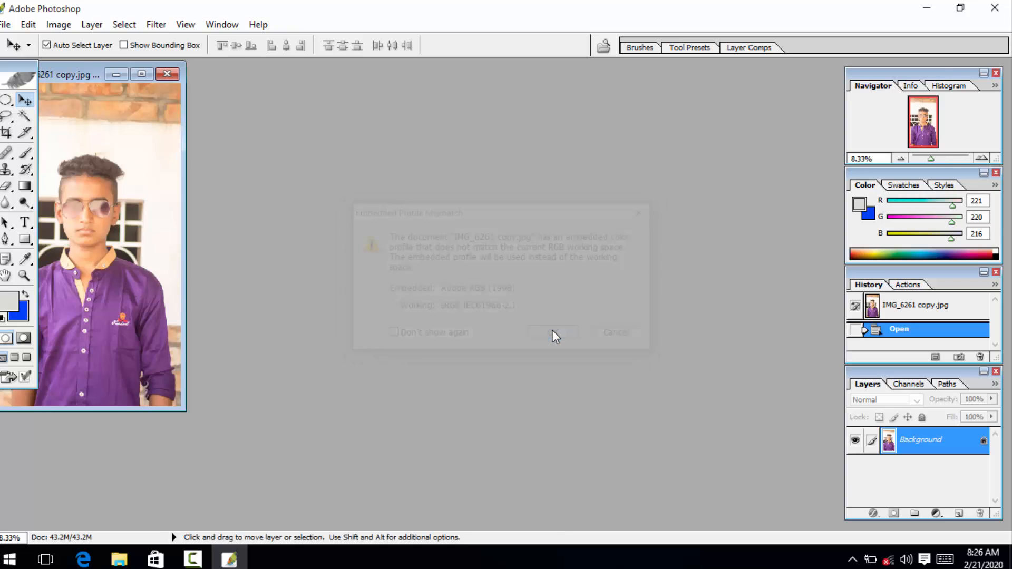
left_click(138, 74)
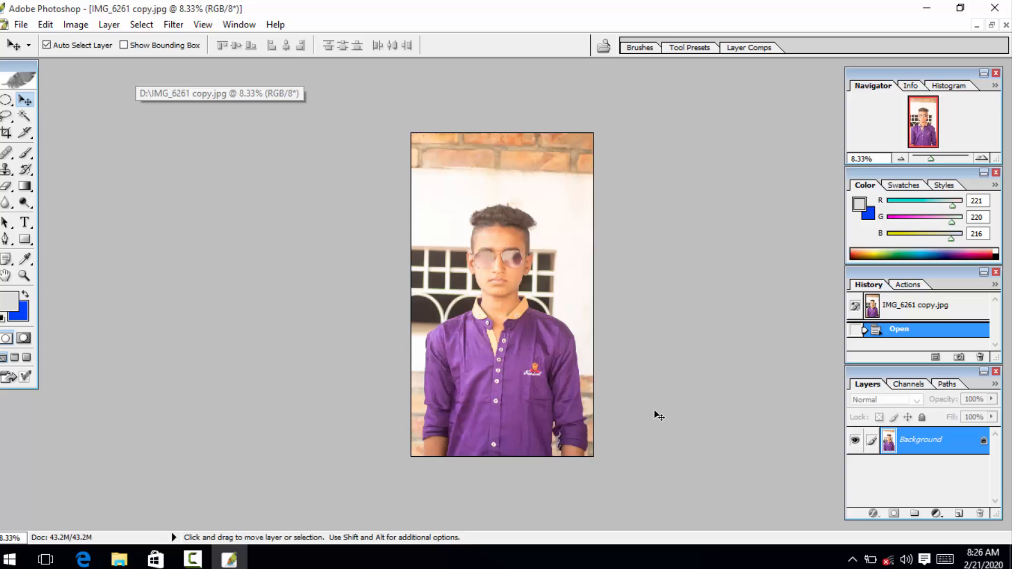
Select the purple shirt by tracing its outline with the Magnetic Lasso, using a 5 px feather.
left_click(24, 275)
left_click(517, 429)
left_click(519, 430)
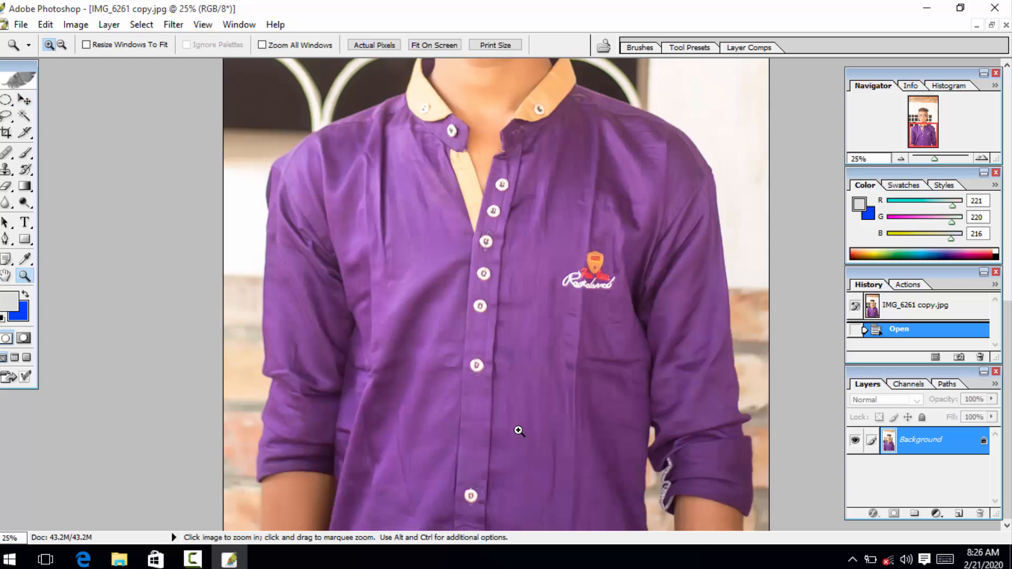
left_click(492, 429)
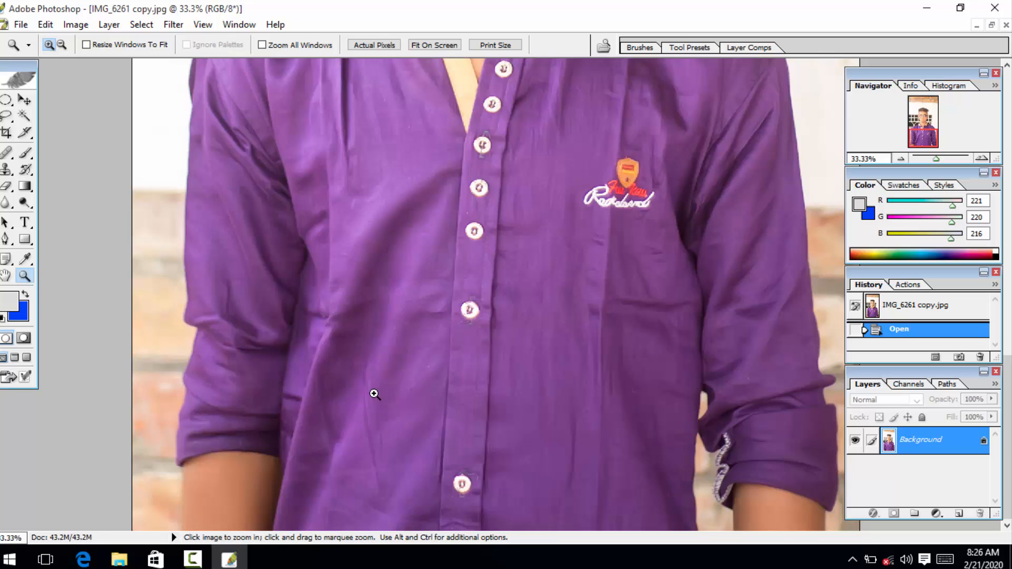
left_click(11, 135)
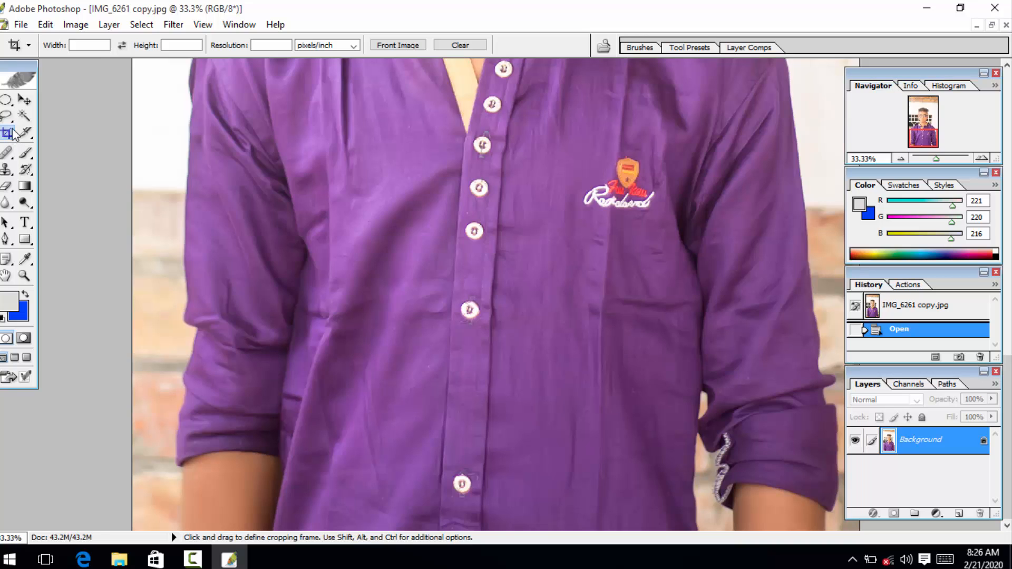
left_click(6, 115)
left_click(63, 143)
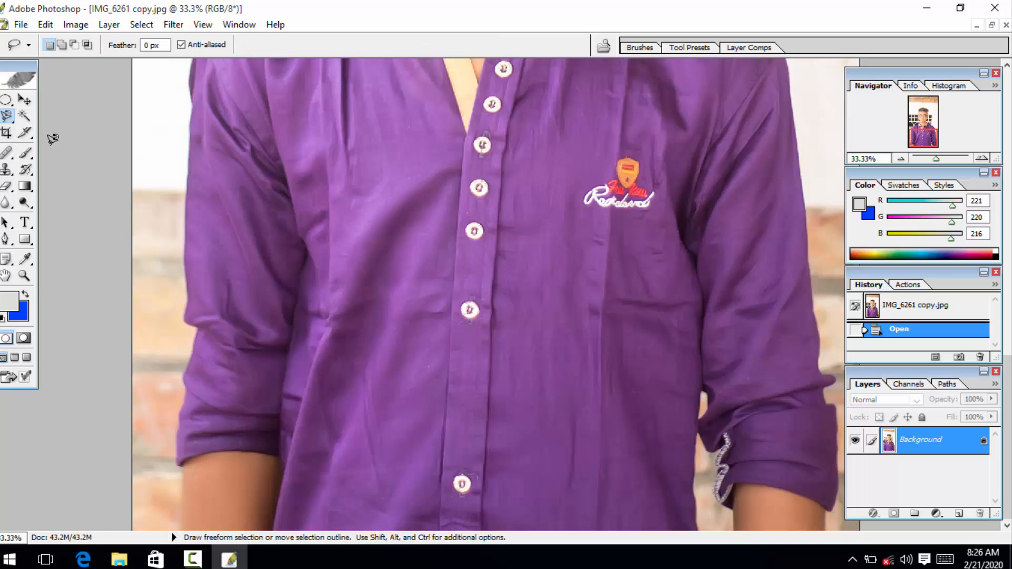
left_click(181, 461)
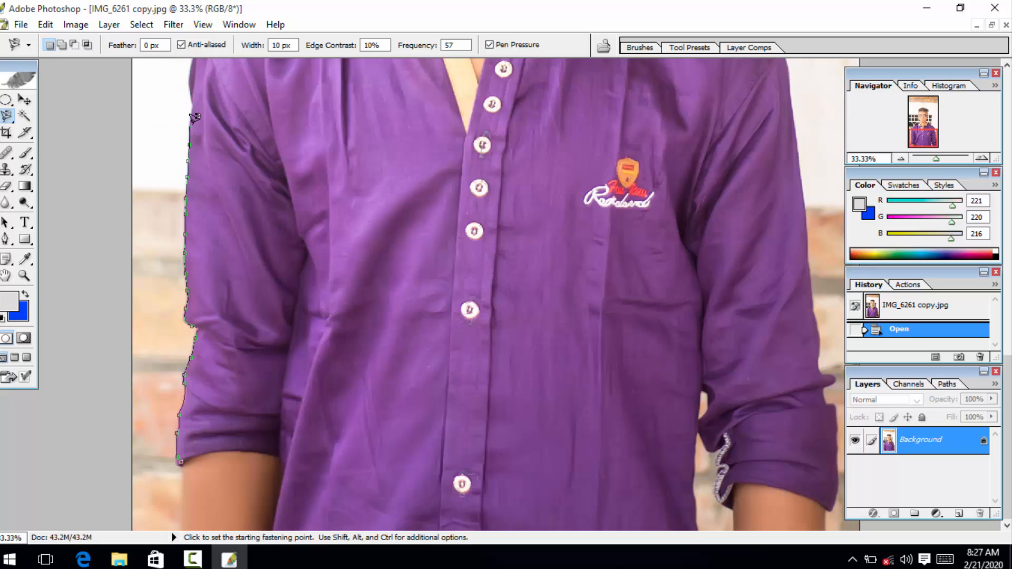
left_click_drag(196, 109, 199, 402)
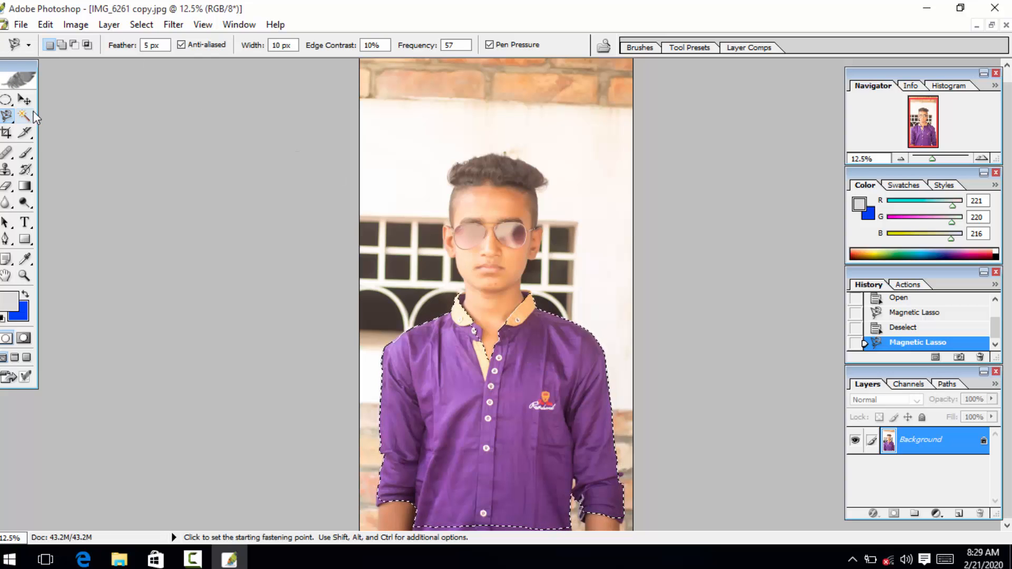
Copy the selected shirt onto its own new layer and keep that layer active.
left_click(25, 100)
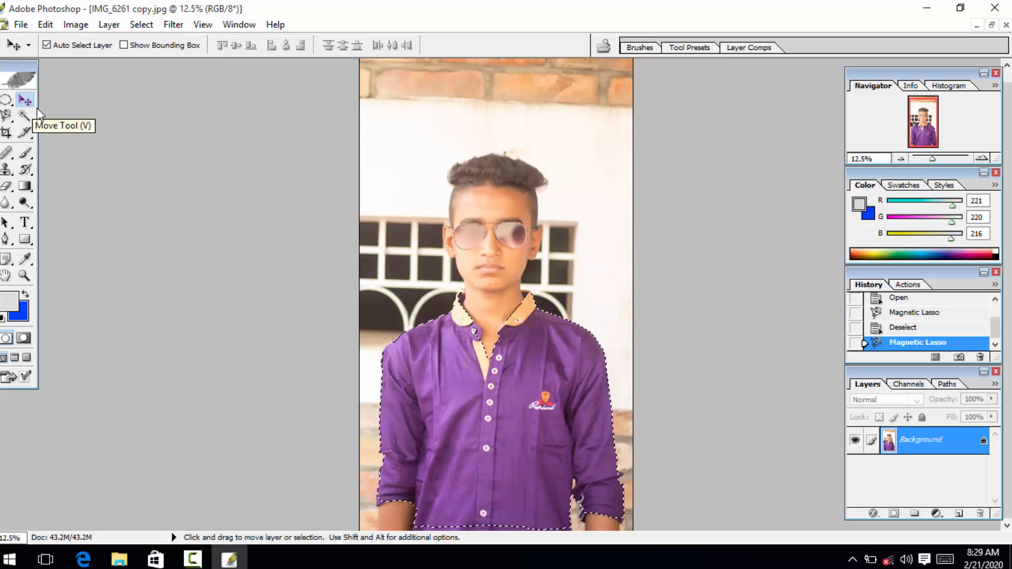
key("ctrl+v")
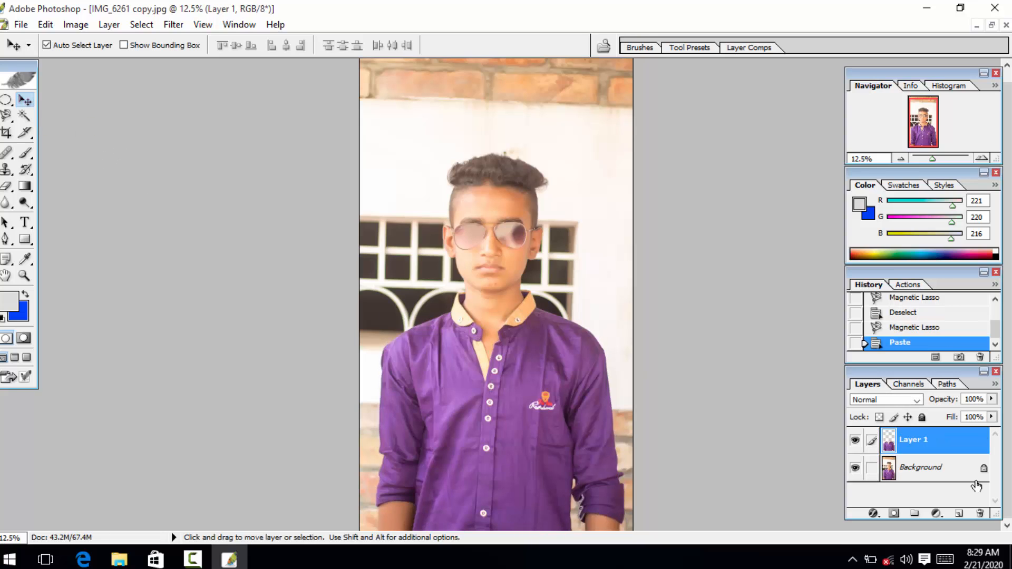
left_click(921, 475)
left_click(918, 440)
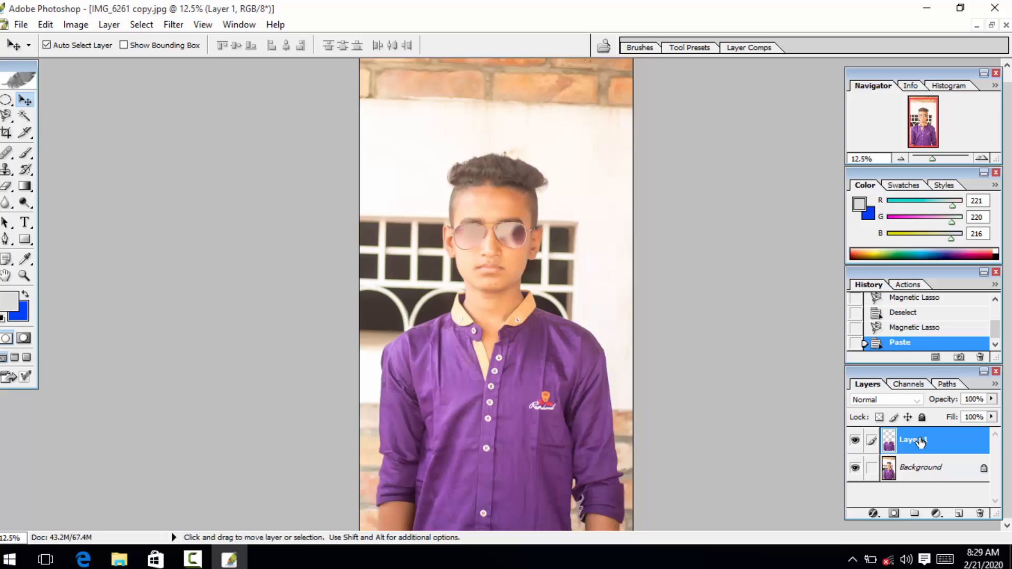
Start a Selective Color adjustment on the shirt layer and set the Reds to Cyan +29, Magenta +26, Yellow +39 and Black +19.
left_click(75, 25)
mouse_move(153, 64)
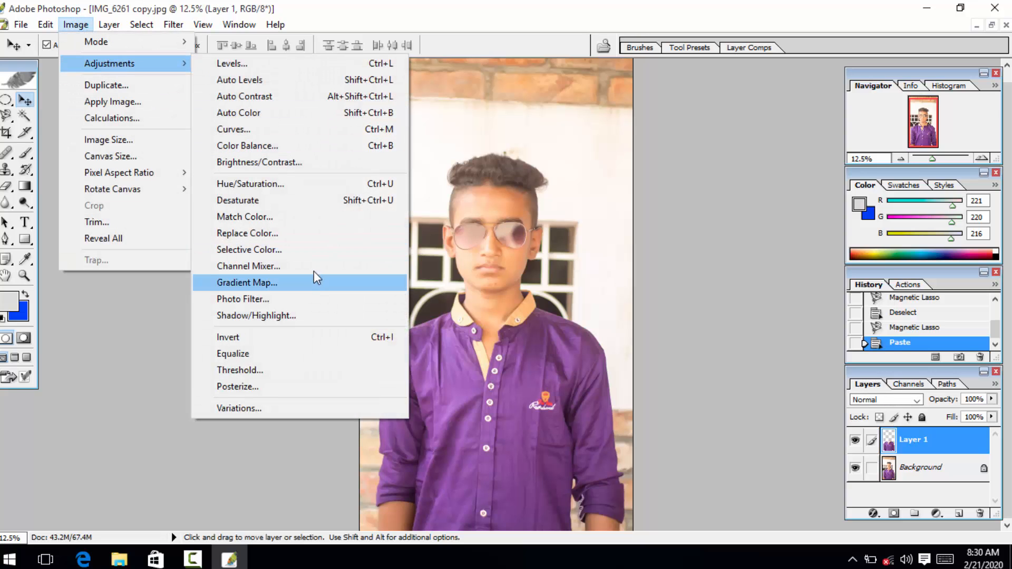
left_click(311, 251)
mouse_move(726, 291)
left_mouse_down()
mouse_move(687, 297)
mouse_move(741, 292)
left_mouse_up()
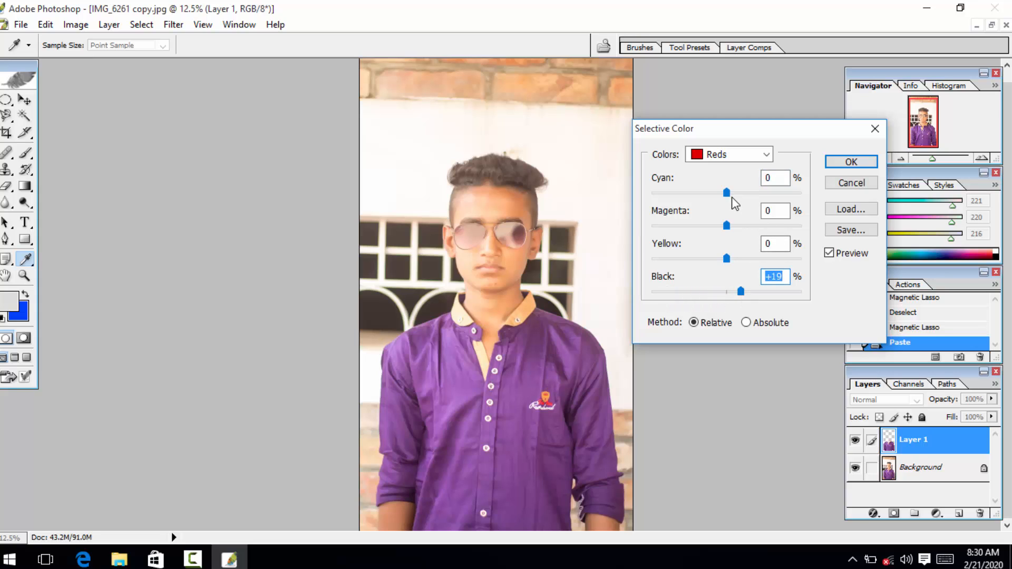
left_click_drag(726, 193, 746, 226)
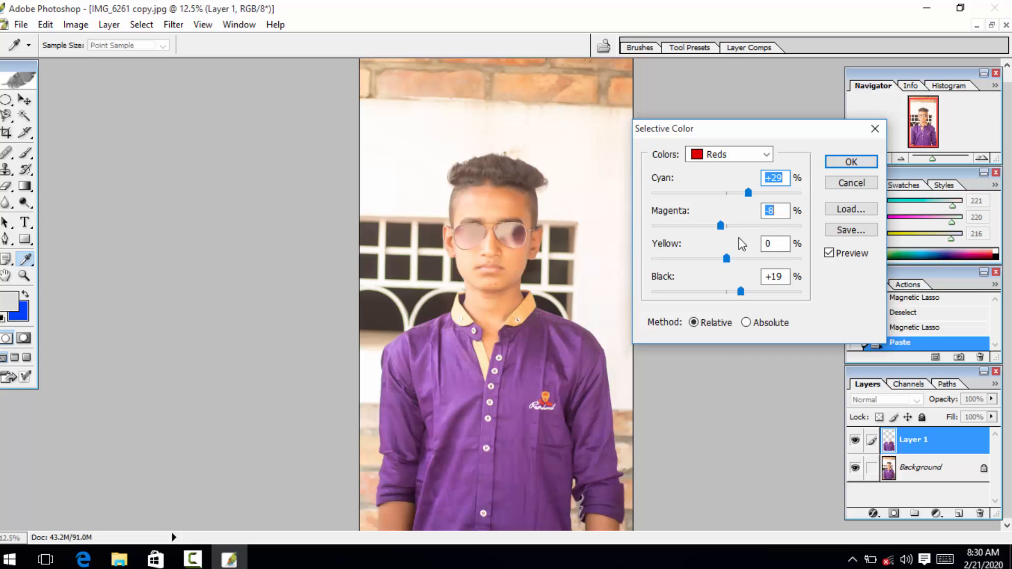
left_click_drag(727, 259, 756, 270)
Set the Yellows in Selective Color to Cyan -96, Magenta -94 and Yellow -49, and lower their Black.
left_click(727, 154)
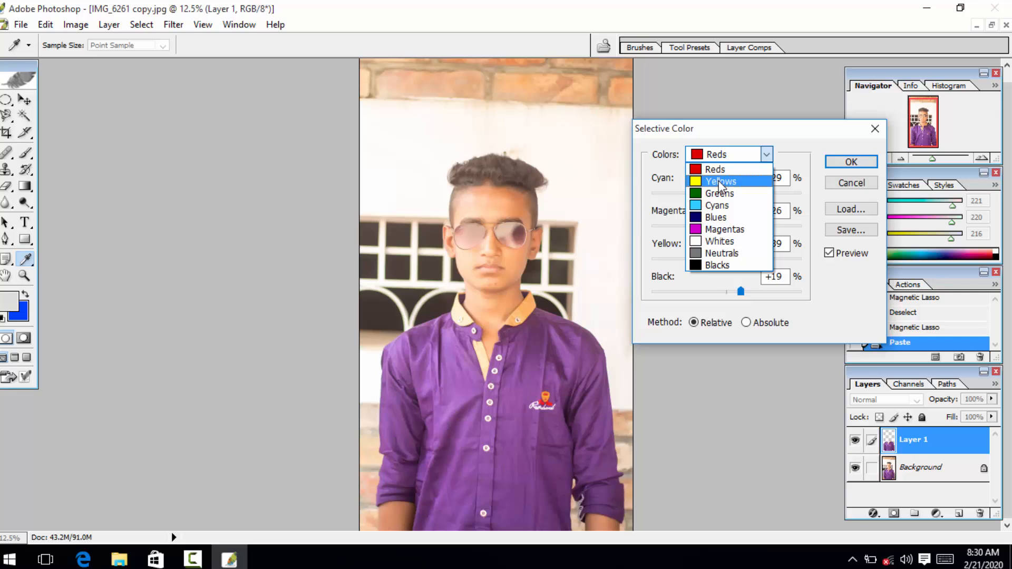
left_click(722, 178)
left_click_drag(726, 260, 690, 259)
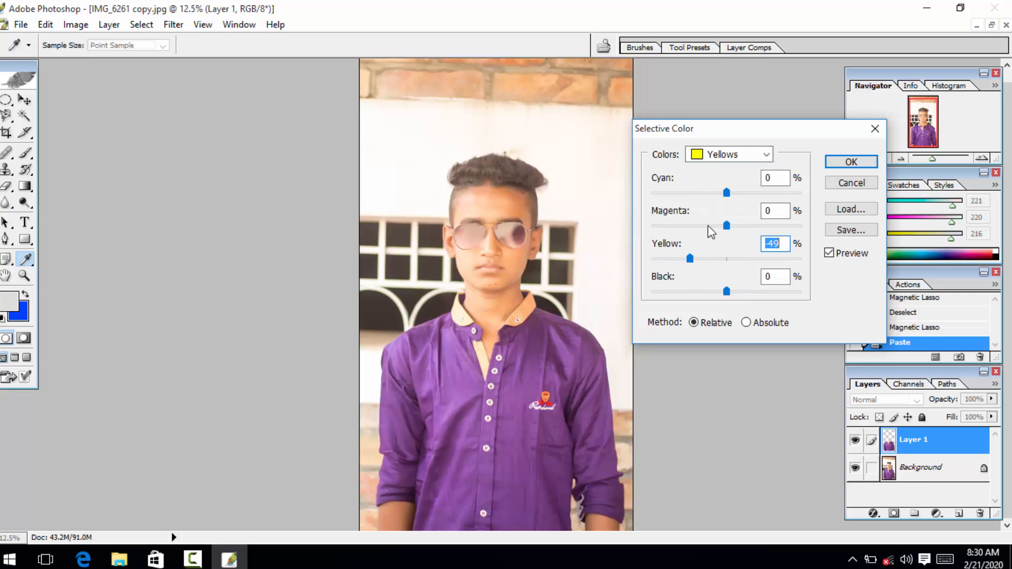
left_click_drag(727, 225, 657, 226)
left_click_drag(727, 193, 654, 194)
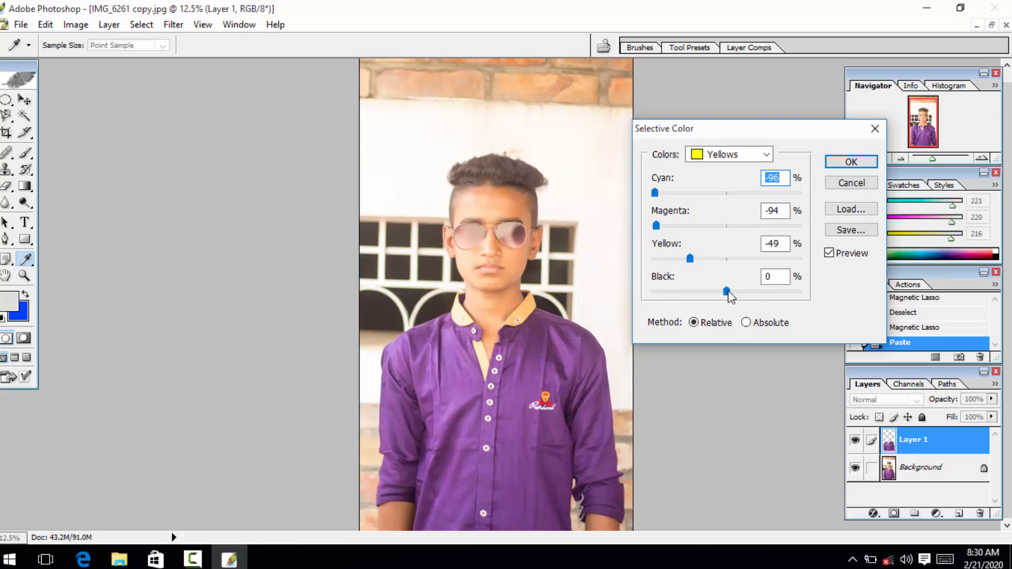
left_click_drag(717, 296, 670, 298)
Set the Blacks in Selective Color to Cyan -84, Magenta -54, Yellow -66 and Black +41.
left_click(730, 155)
left_click(722, 272)
left_click_drag(727, 259, 678, 258)
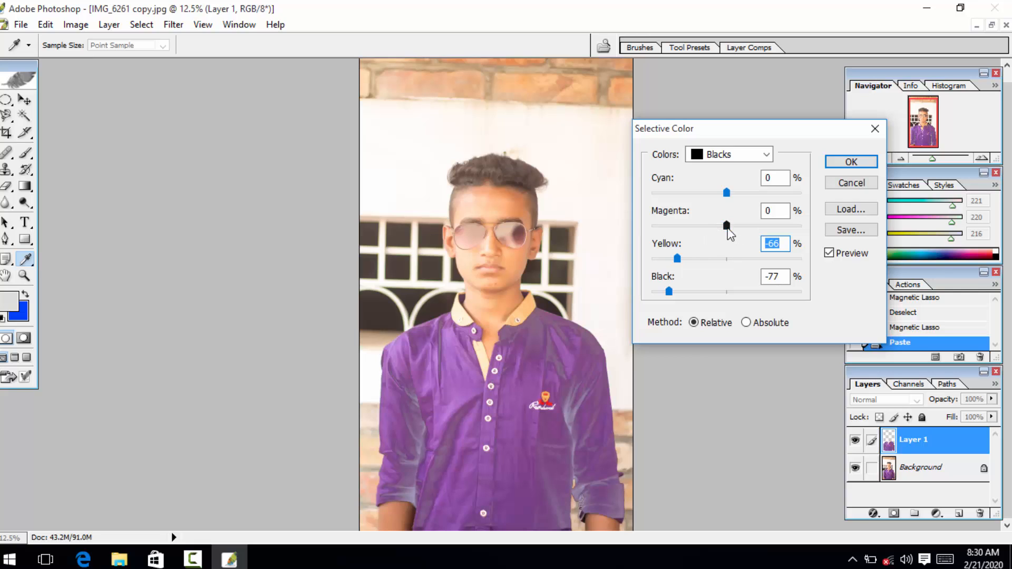
left_click_drag(727, 225, 685, 225)
left_click_drag(727, 192, 663, 193)
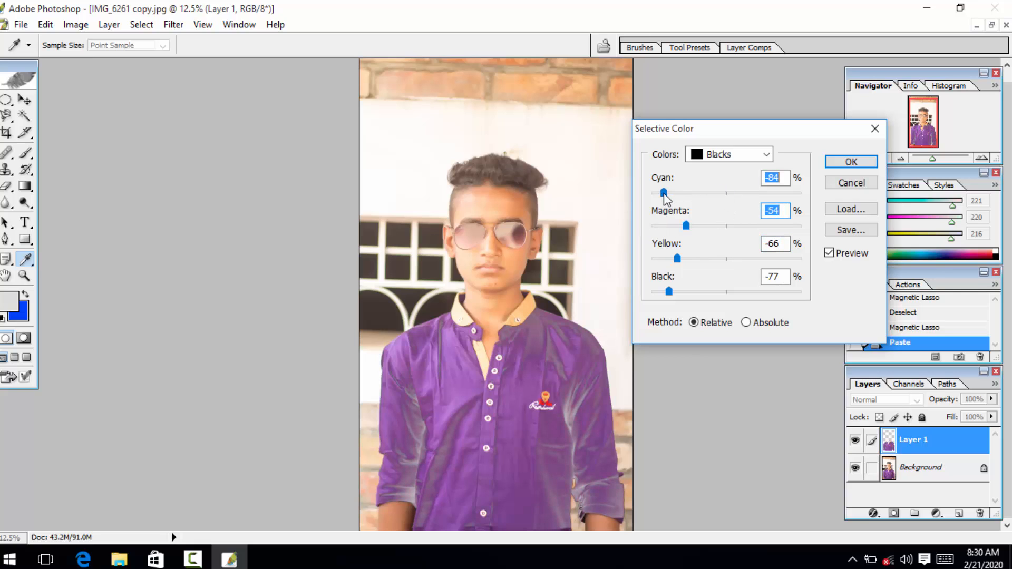
left_click_drag(670, 291, 760, 305)
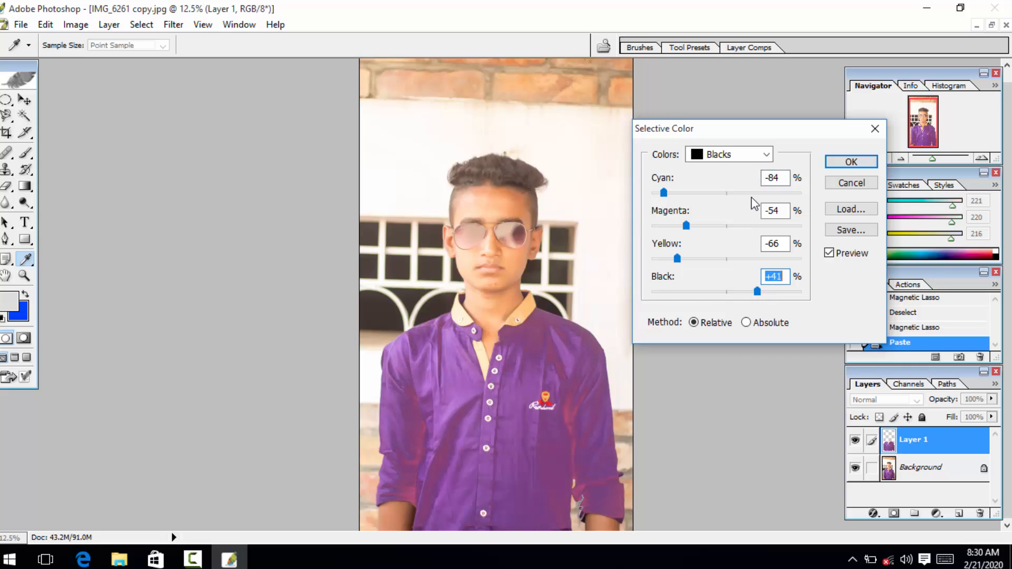
Set the Magentas in Selective Color to Magenta -47, Yellow +100 and Black -55, and lower their Cyan.
left_click(749, 159)
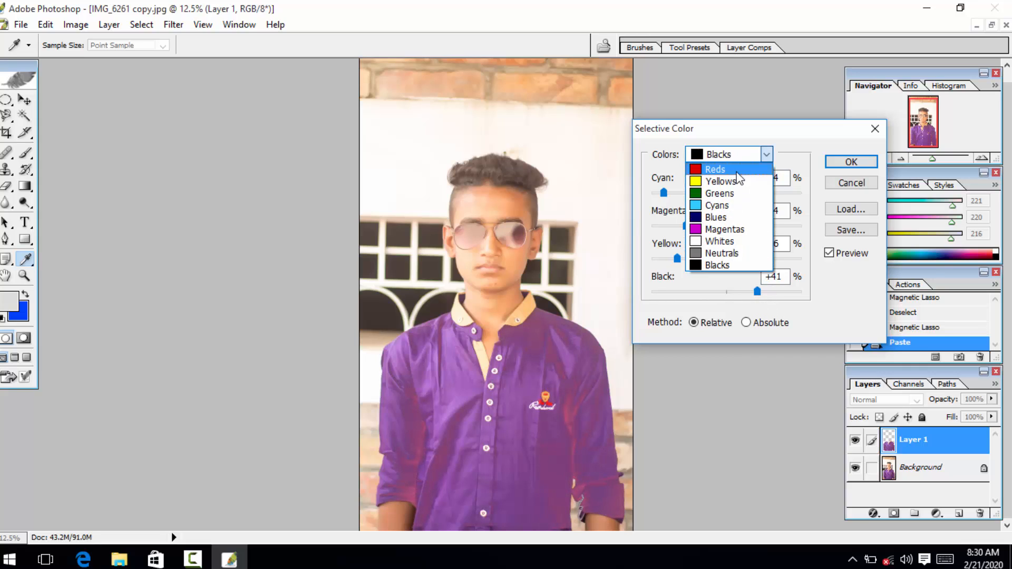
left_click(733, 230)
left_click_drag(726, 291, 686, 300)
left_click_drag(727, 225, 691, 227)
left_click_drag(726, 259, 797, 251)
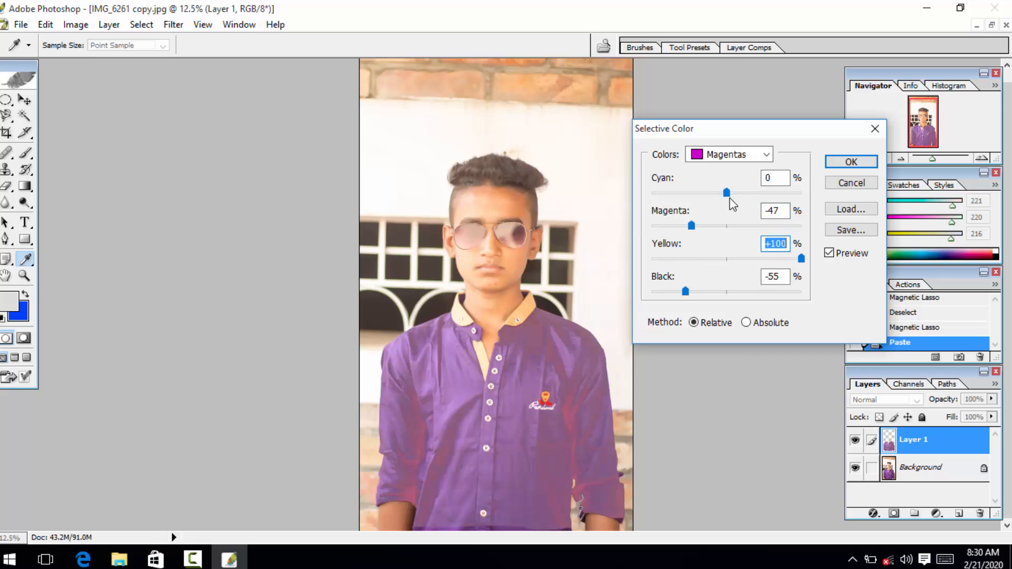
left_click_drag(726, 193, 686, 193)
Set the Greens to Cyan -72, Magenta -58, Yellow +60 and Black -36, and apply the Selective Color adjustment.
left_click(727, 156)
left_click(727, 195)
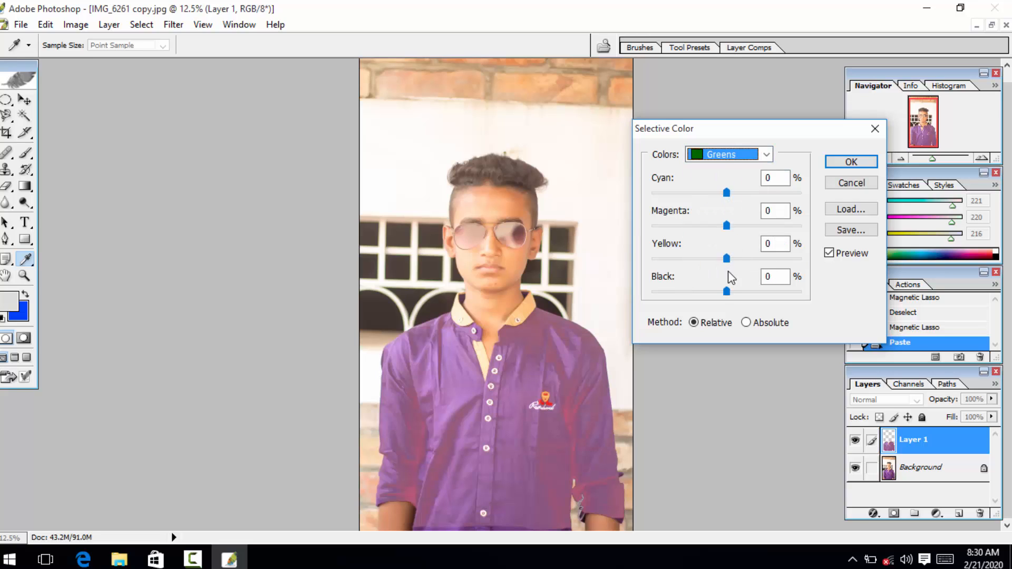
left_click_drag(727, 259, 700, 293)
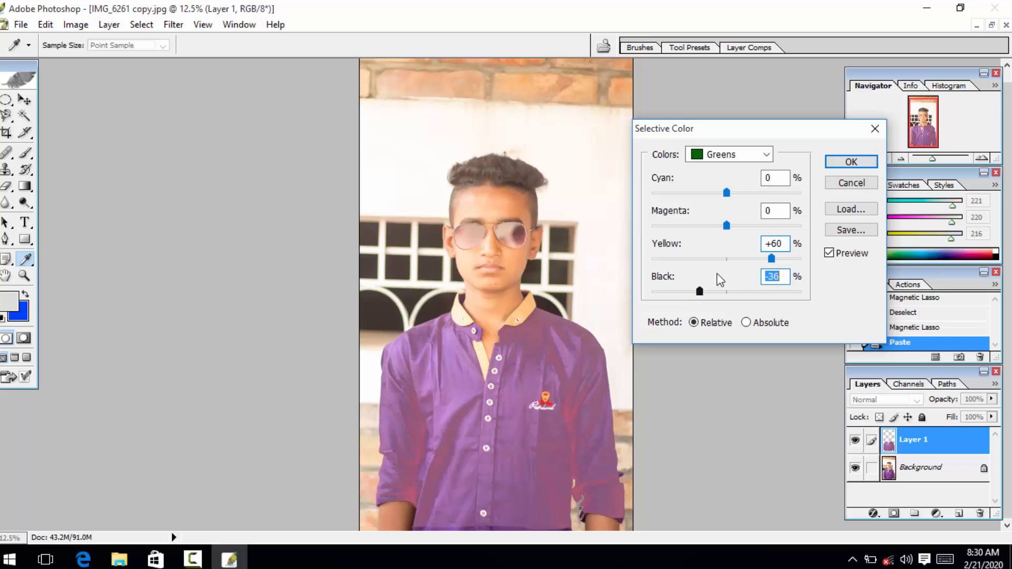
left_click_drag(725, 225, 685, 232)
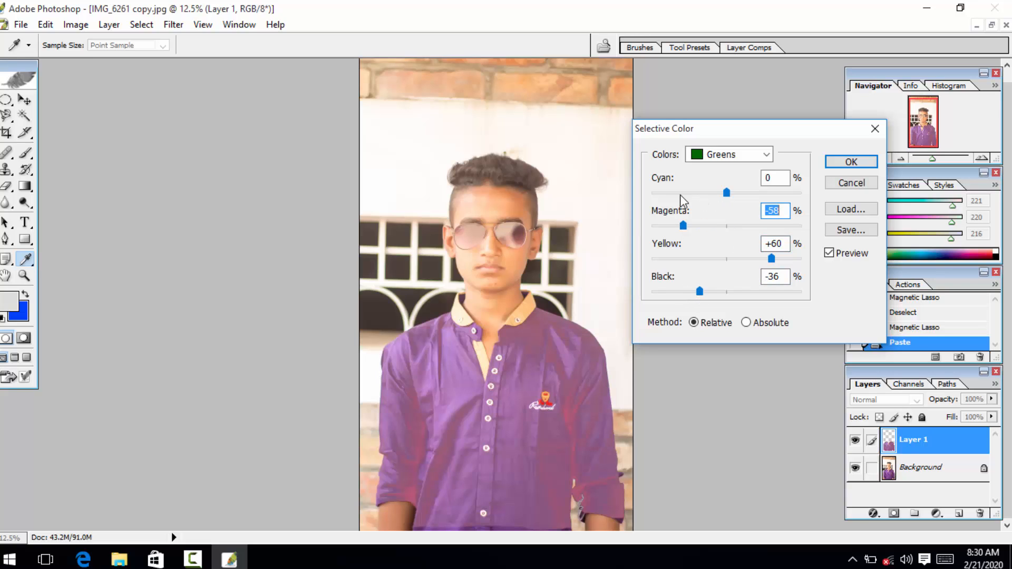
left_click_drag(726, 194, 675, 193)
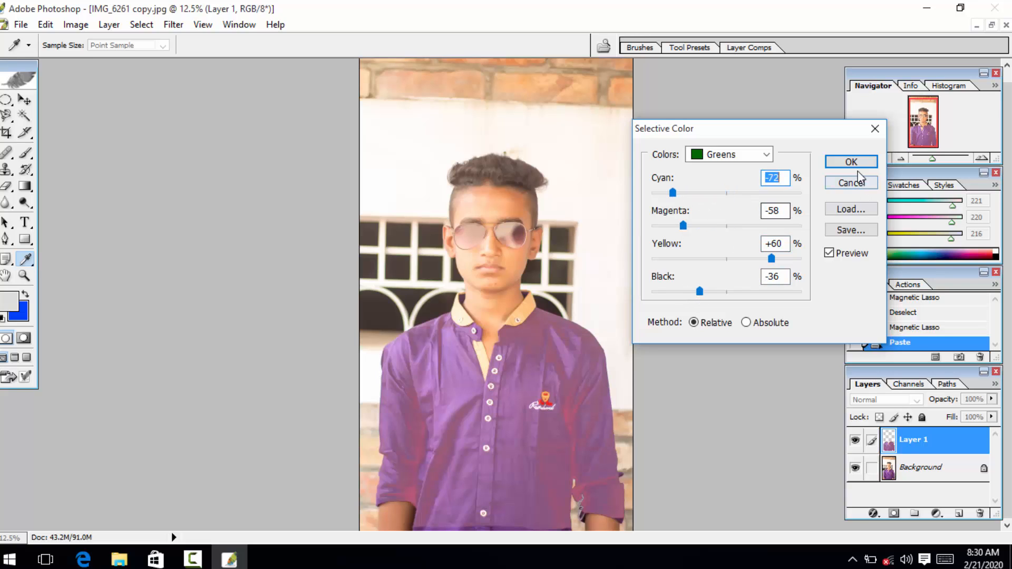
left_click(844, 163)
Apply a Channel Mixer adjustment to the shirt layer with the Red output channel's Constant set to -106.
left_click(75, 24)
mouse_move(132, 63)
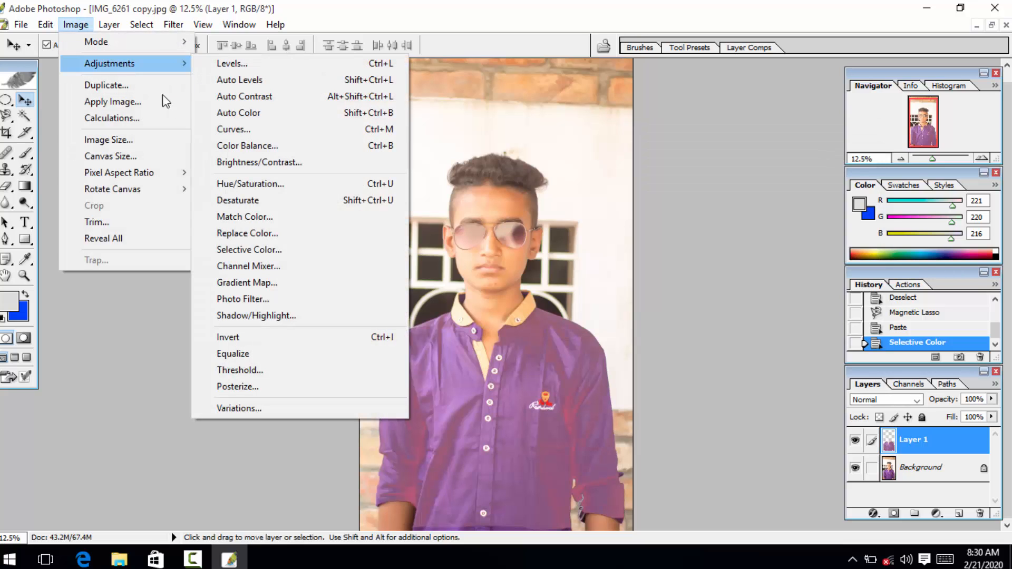
left_click(269, 266)
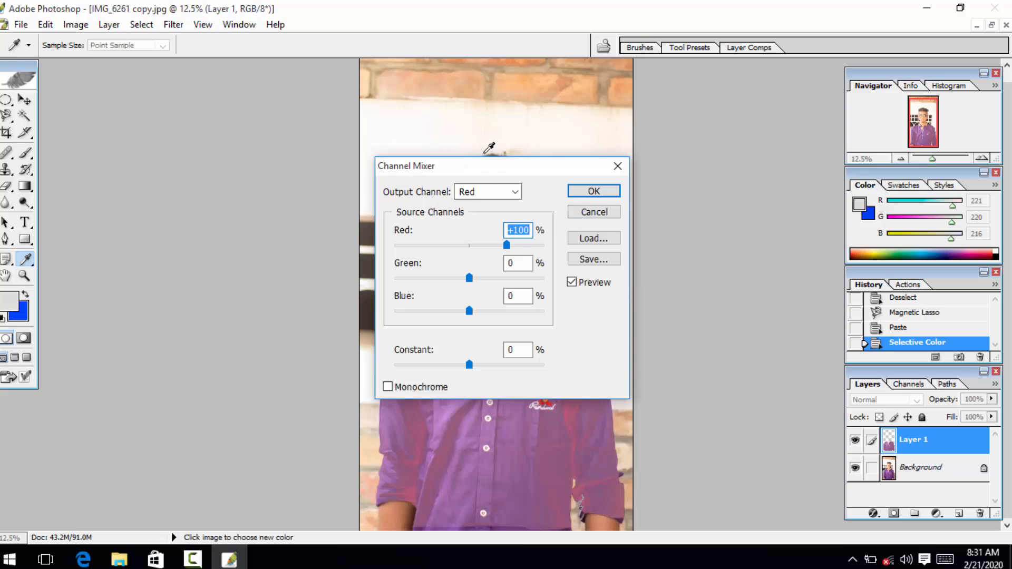
left_click_drag(422, 165, 752, 215)
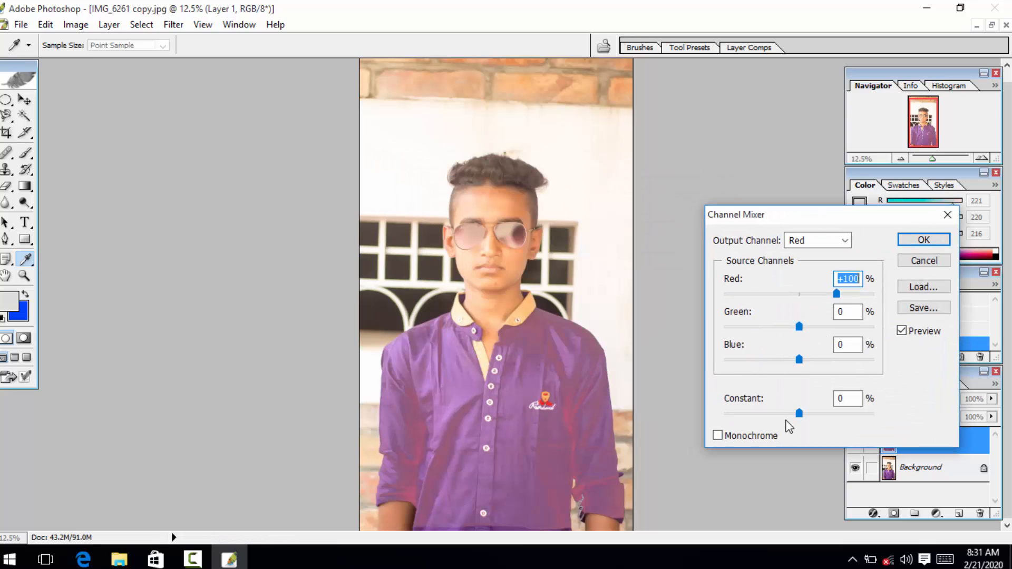
left_click_drag(797, 415, 760, 417)
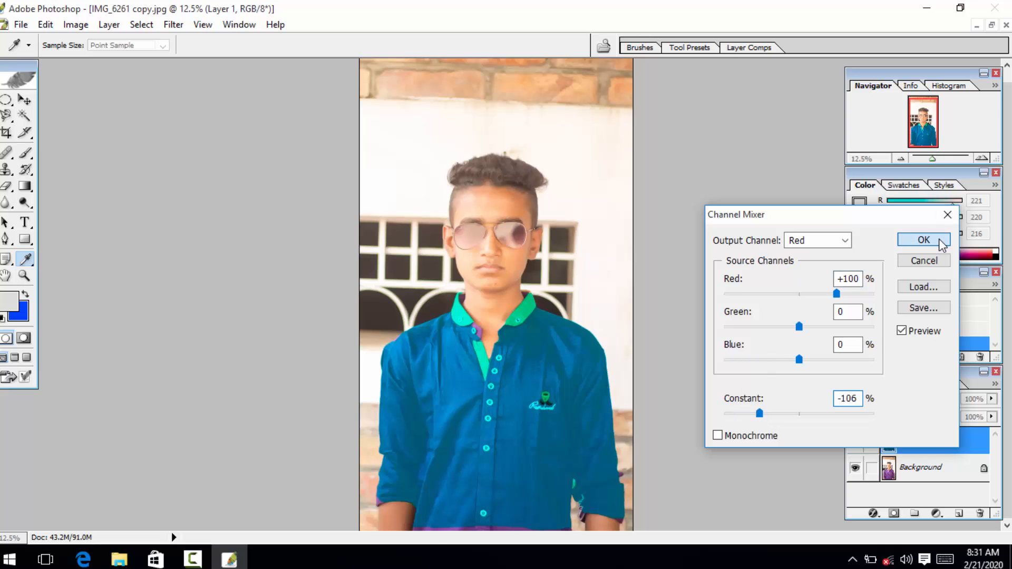
left_click(923, 240)
key("v")
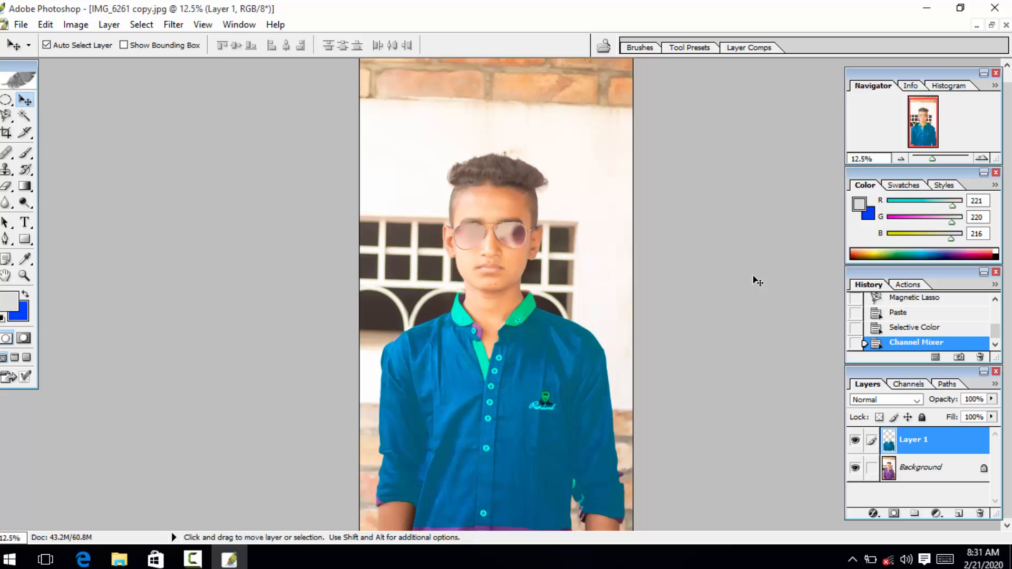
Flatten the image and save it to the Desktop as a JPEG copy named IMG_6261 copy.
left_click(995, 386)
left_click(923, 348)
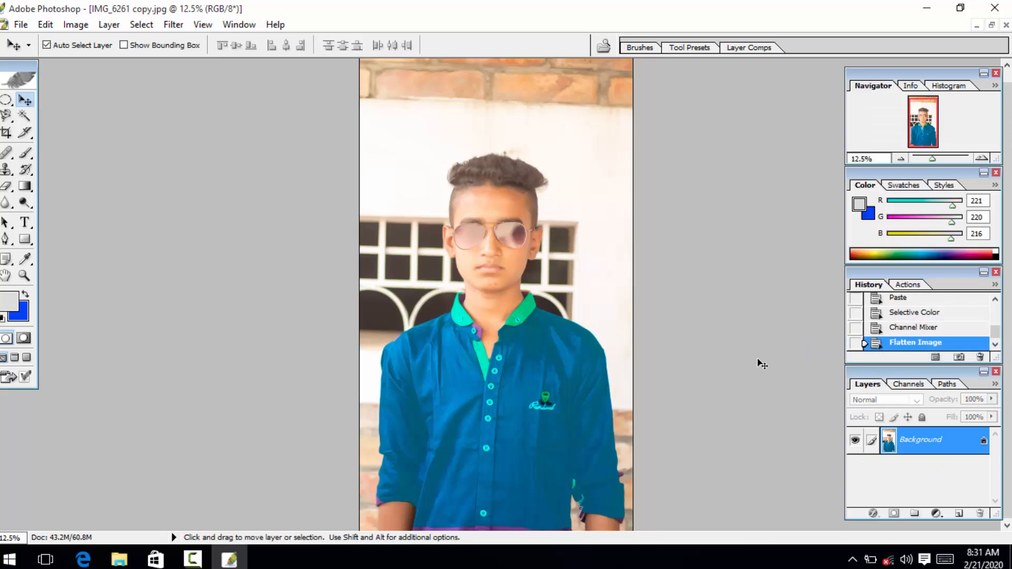
key("ctrl+shift+s")
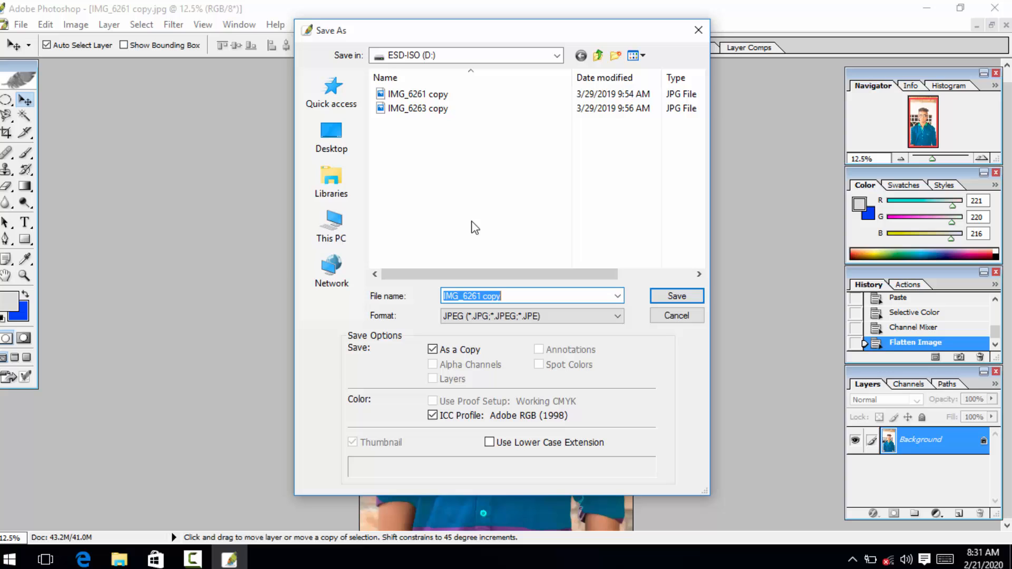
left_click(332, 138)
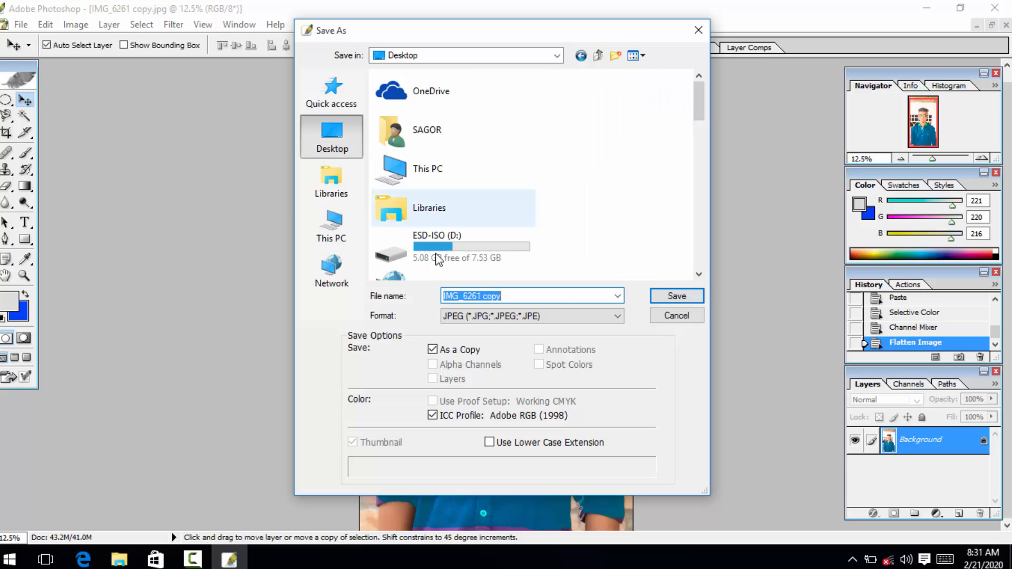
left_click(670, 298)
left_click(590, 183)
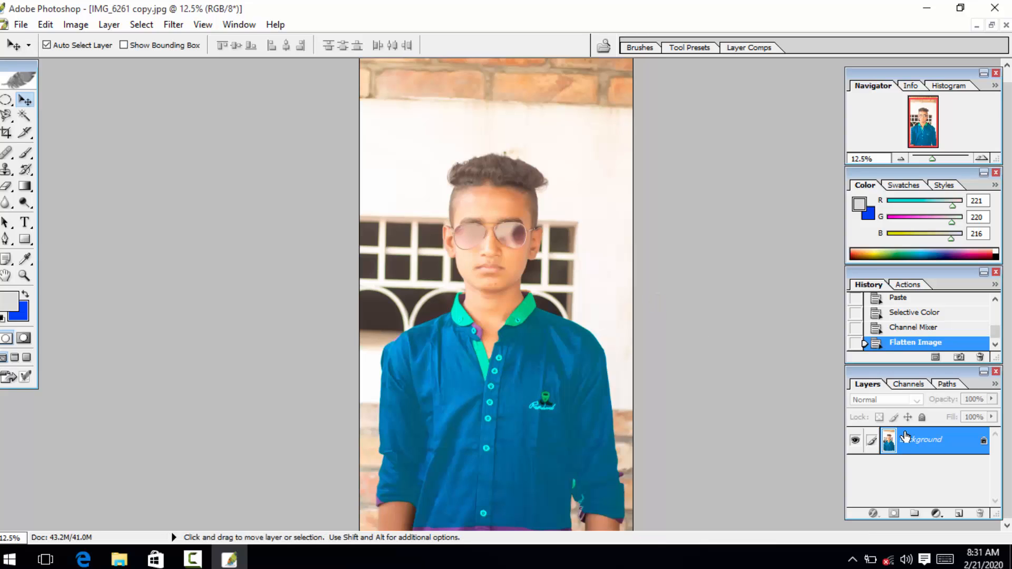
Undo the flattening to restore the separate shirt layer.
key("alt")
key("ctrl+z")
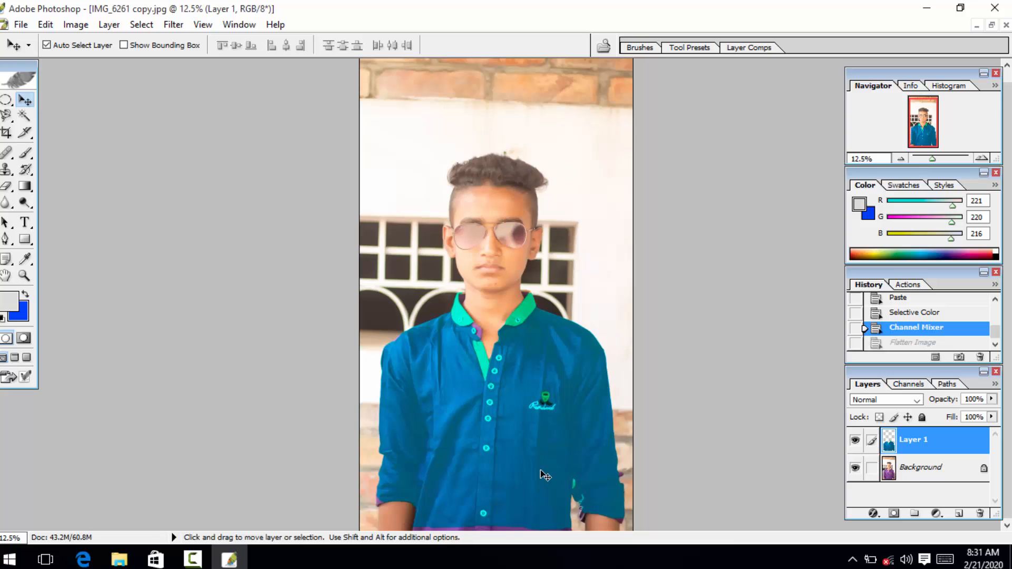
left_click(75, 25)
mouse_move(128, 63)
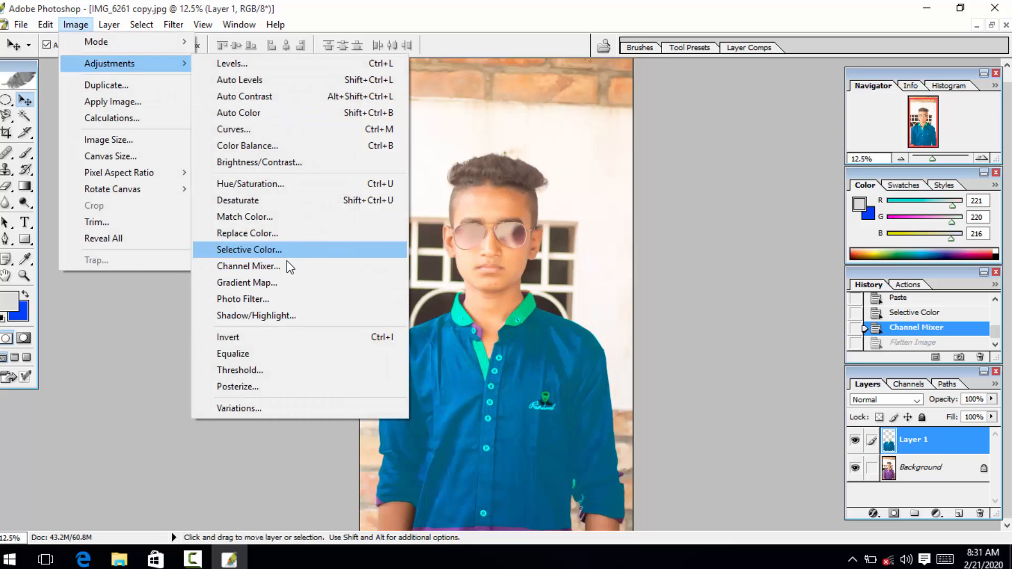
left_click(248, 266)
mouse_move(801, 359)
left_mouse_down()
mouse_move(773, 368)
mouse_move(812, 363)
mouse_move(788, 364)
left_mouse_up()
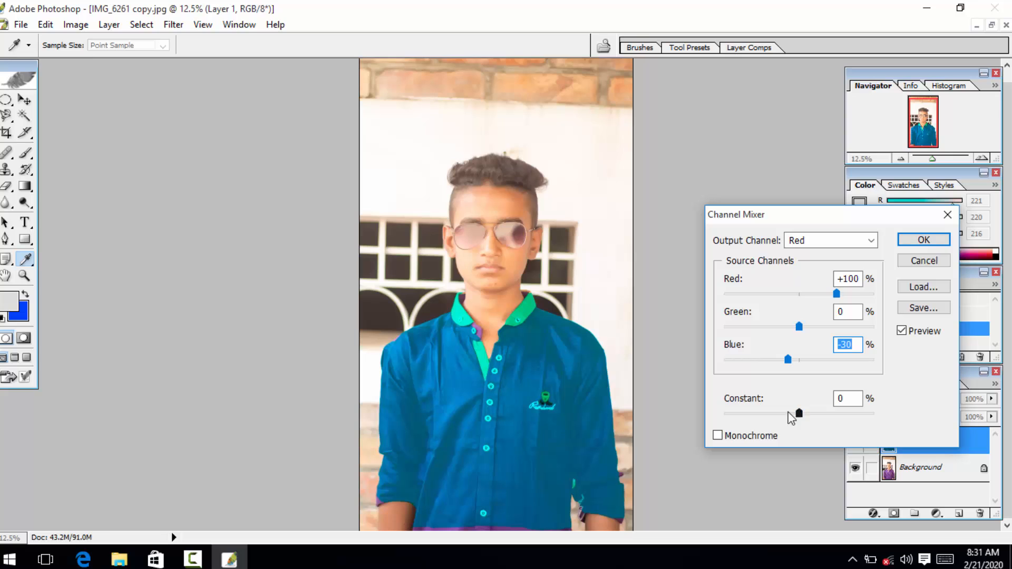
left_click_drag(790, 415, 812, 413)
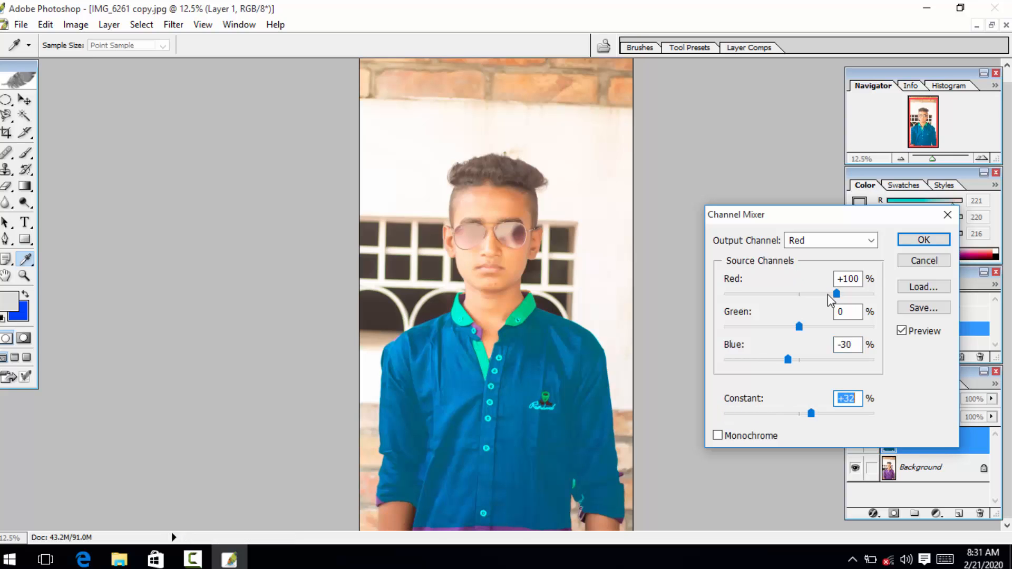
left_click_drag(827, 294, 746, 294)
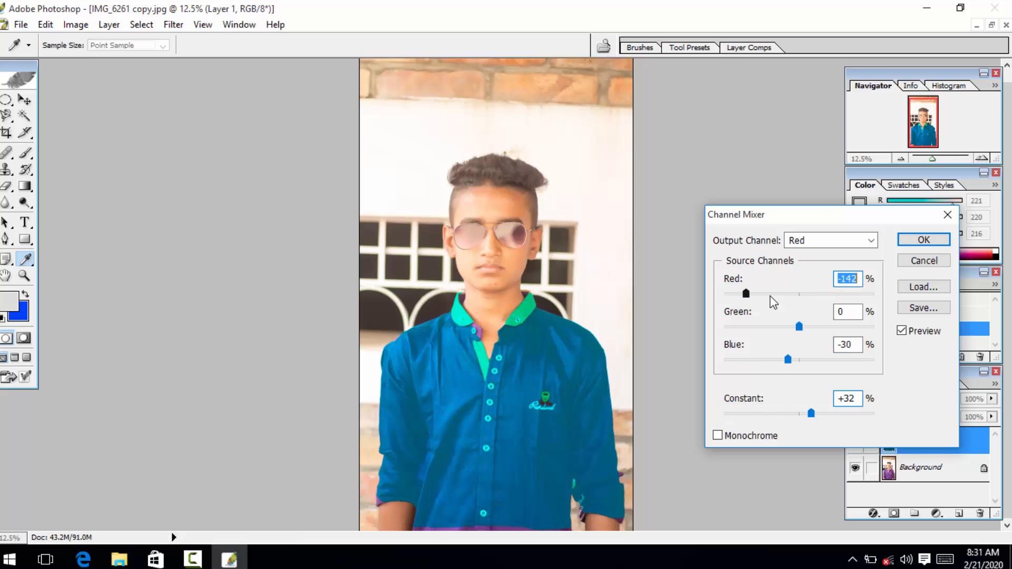
left_click(922, 268)
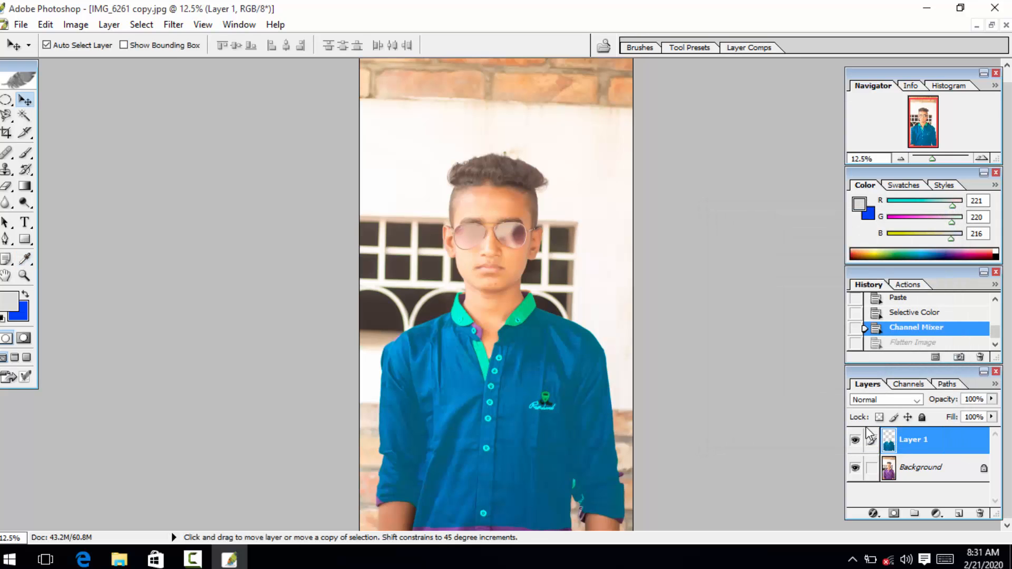
Undo the Channel Mixer adjustment and start a new one with the Red output at Red +126, Green +86, Blue +68 and Constant -96.
key("ctrl+alt+z")
left_click(74, 24)
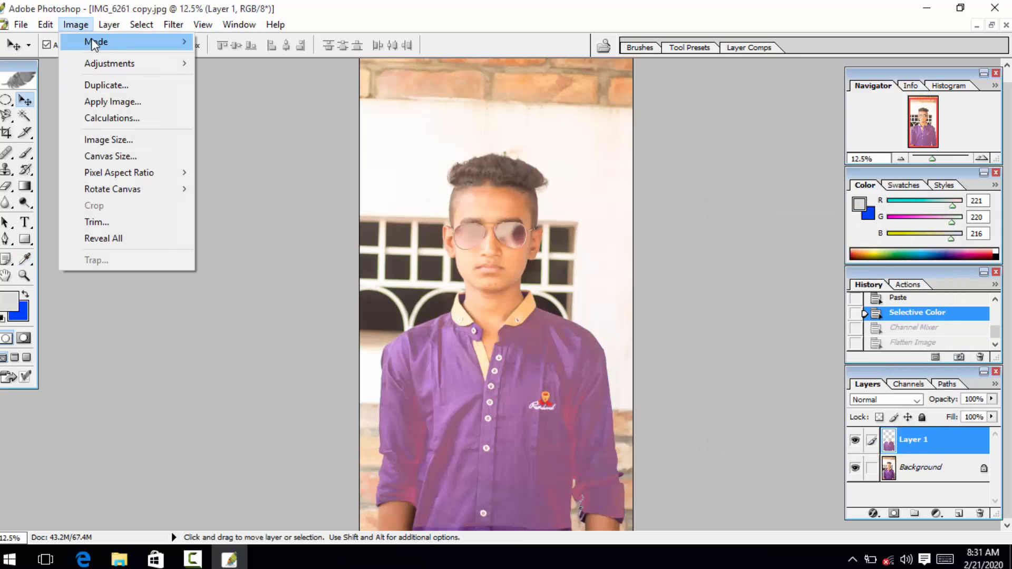
mouse_move(126, 63)
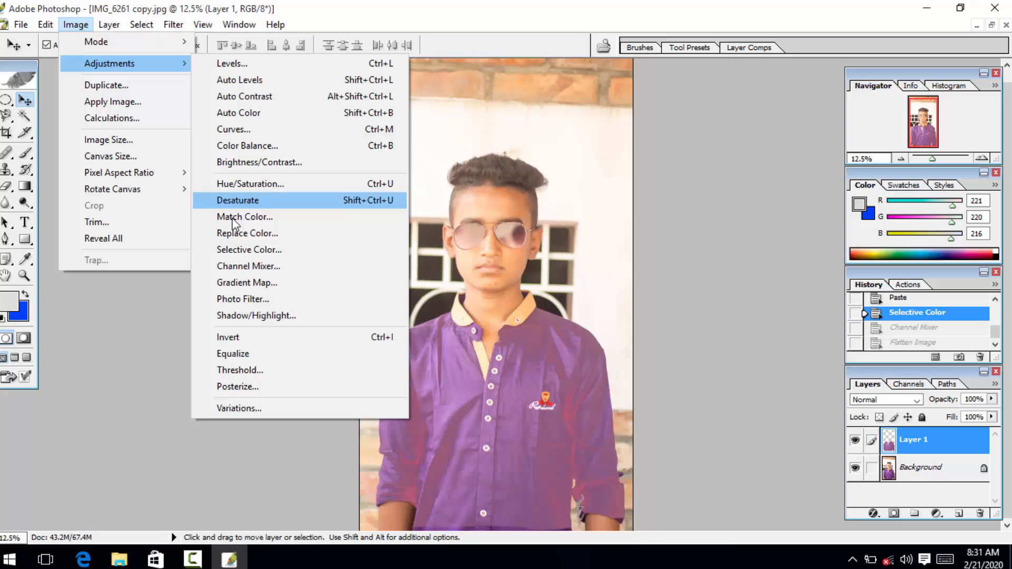
left_click(247, 266)
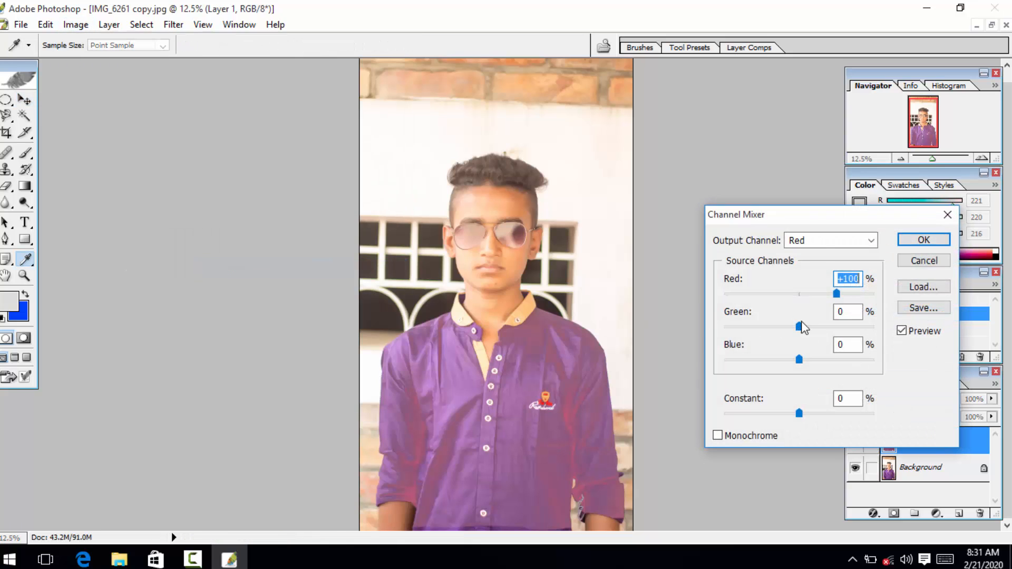
left_click_drag(801, 327, 837, 362)
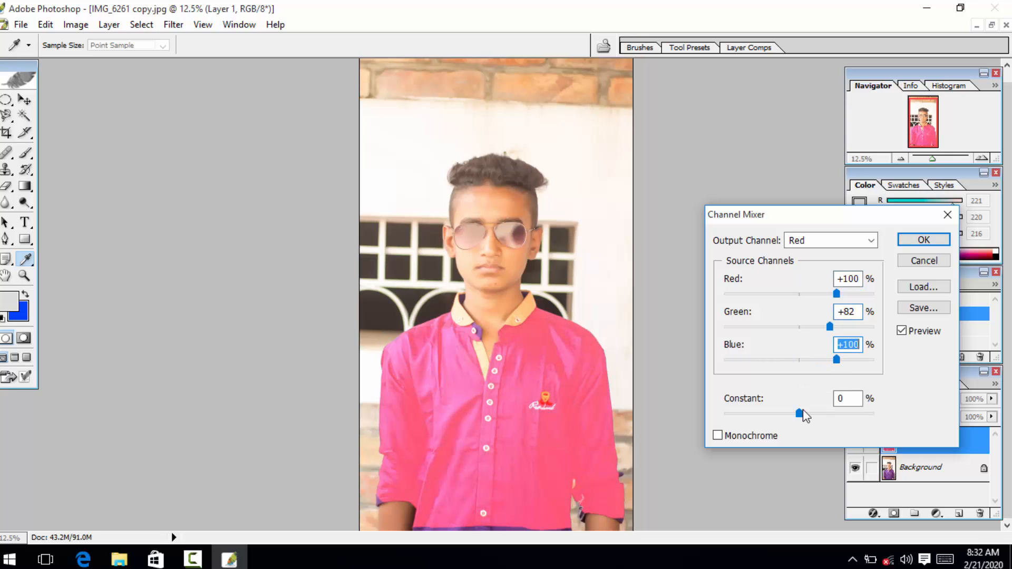
left_click_drag(799, 413, 763, 417)
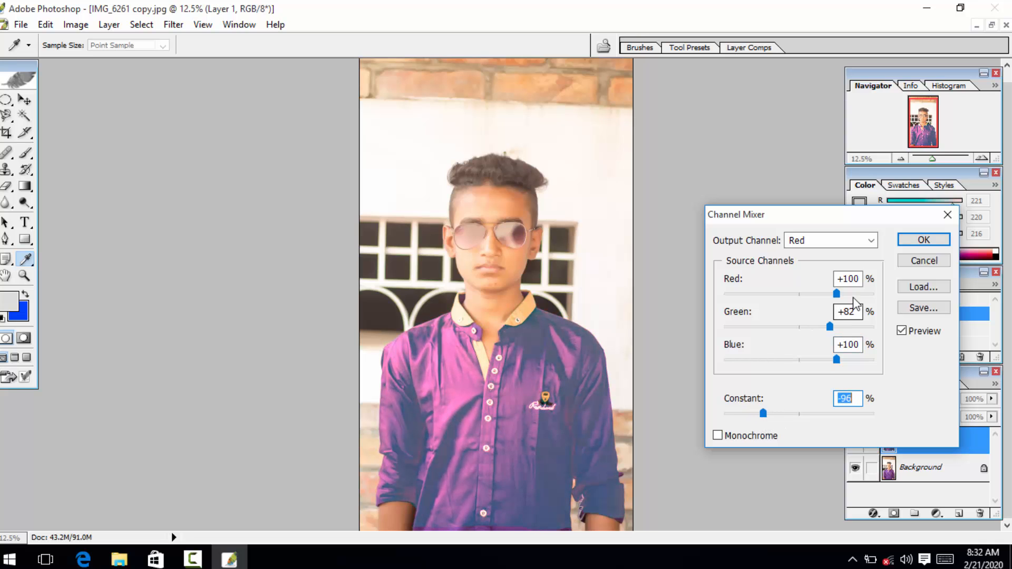
left_click_drag(837, 294, 772, 301)
type("120")
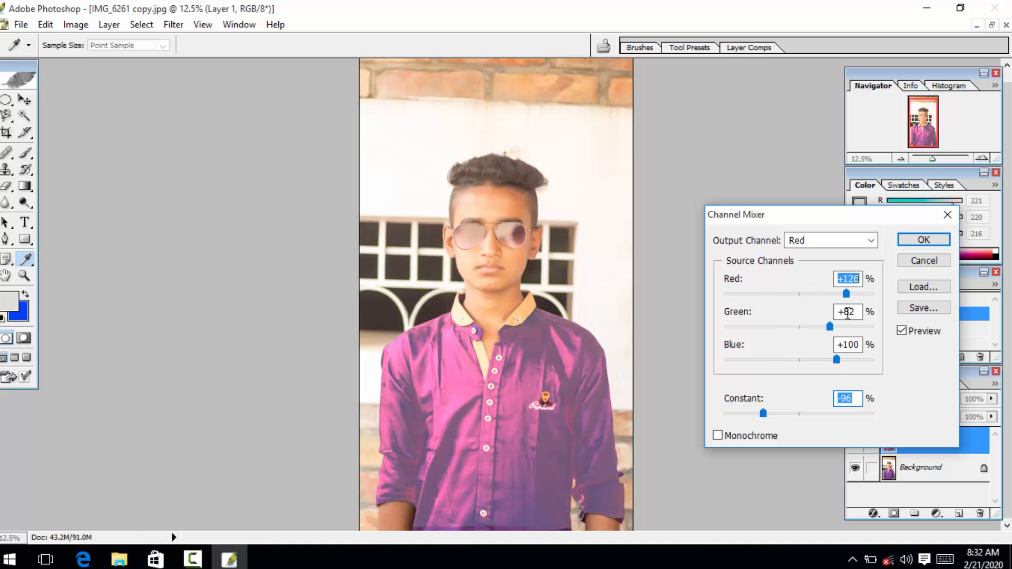
left_click_drag(830, 326, 824, 362)
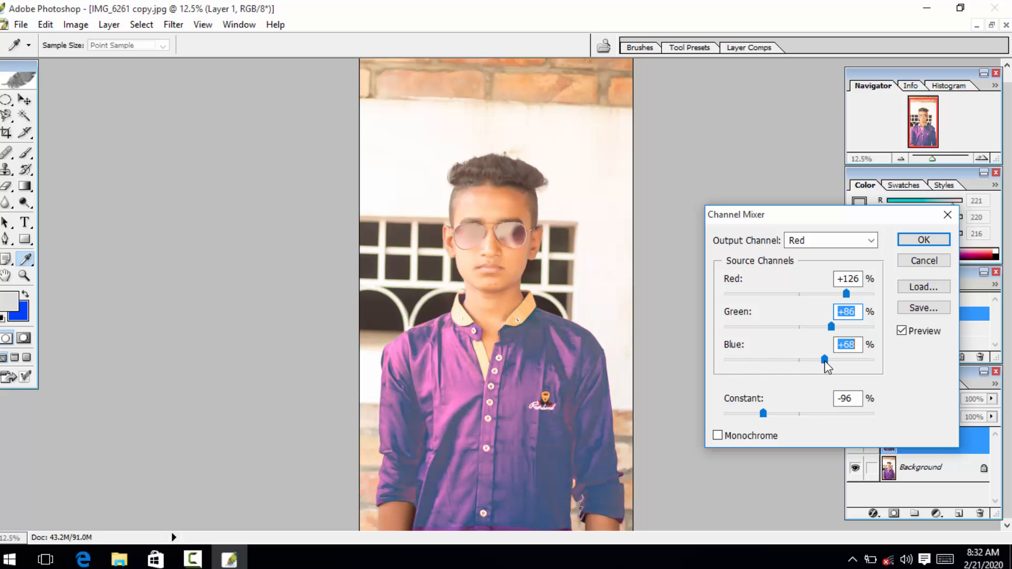
Set the Green output channel's Blue to -96 and apply the Channel Mixer adjustment.
left_click(832, 241)
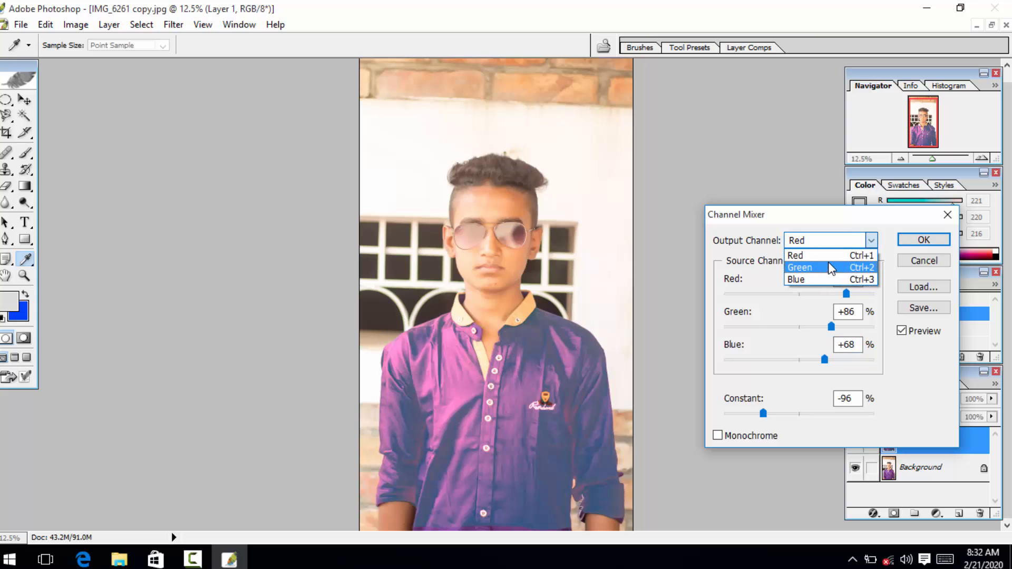
left_click(828, 261)
left_click_drag(799, 360, 765, 363)
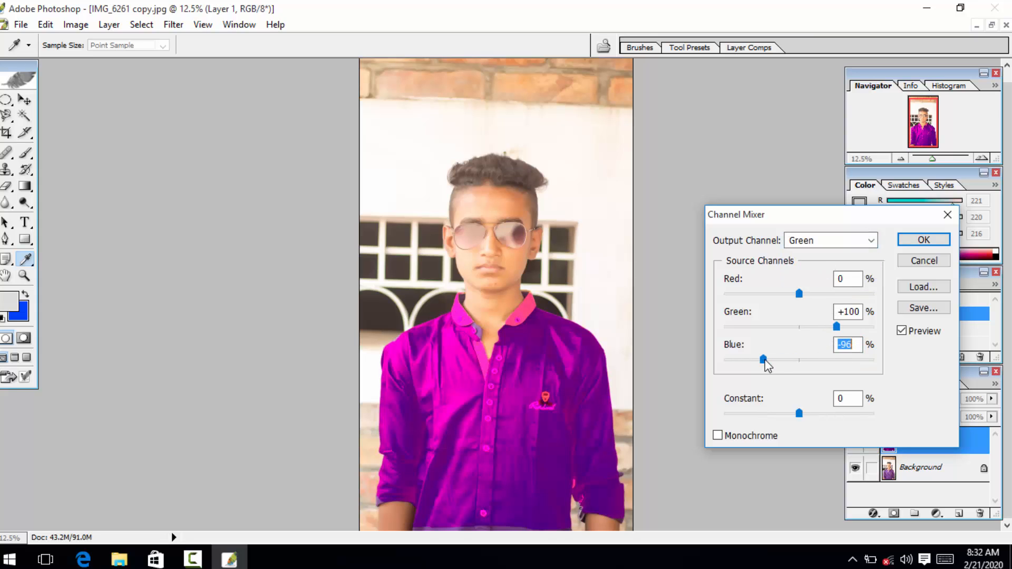
left_click(915, 241)
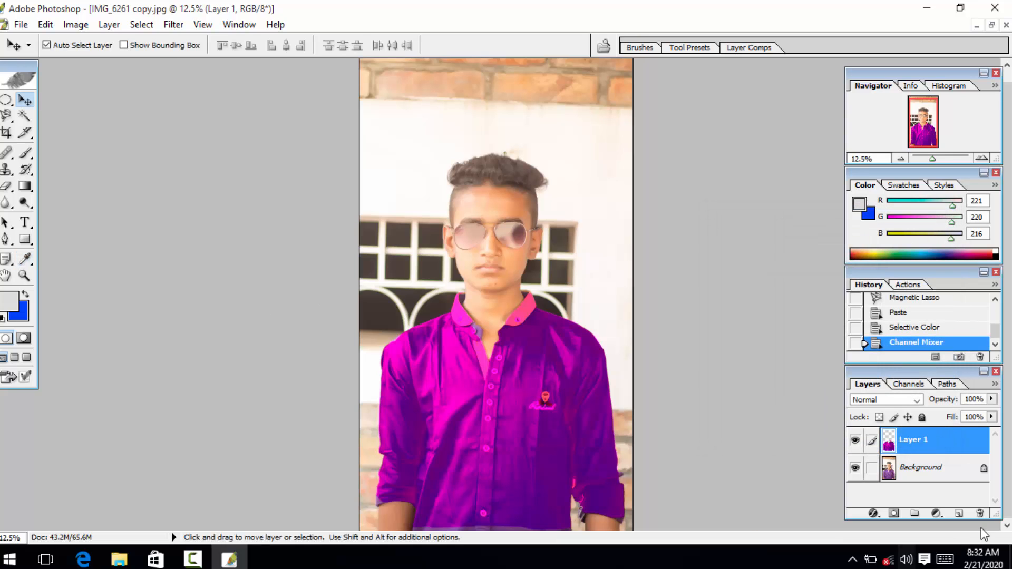
Flatten the image and save it to the Desktop as a JPEG copy named w.
left_click(995, 383)
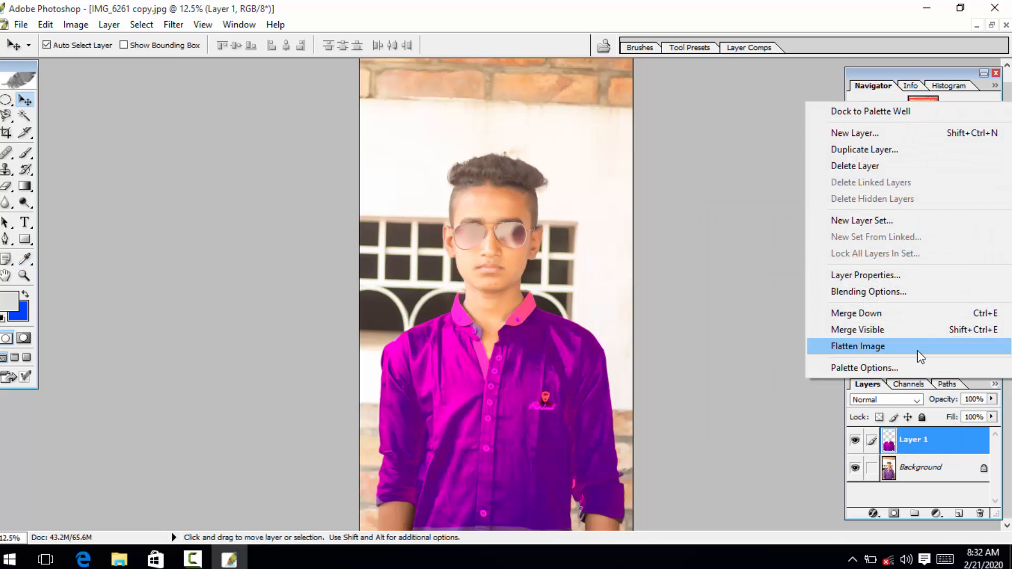
left_click(917, 350)
key("ctrl+alt+s")
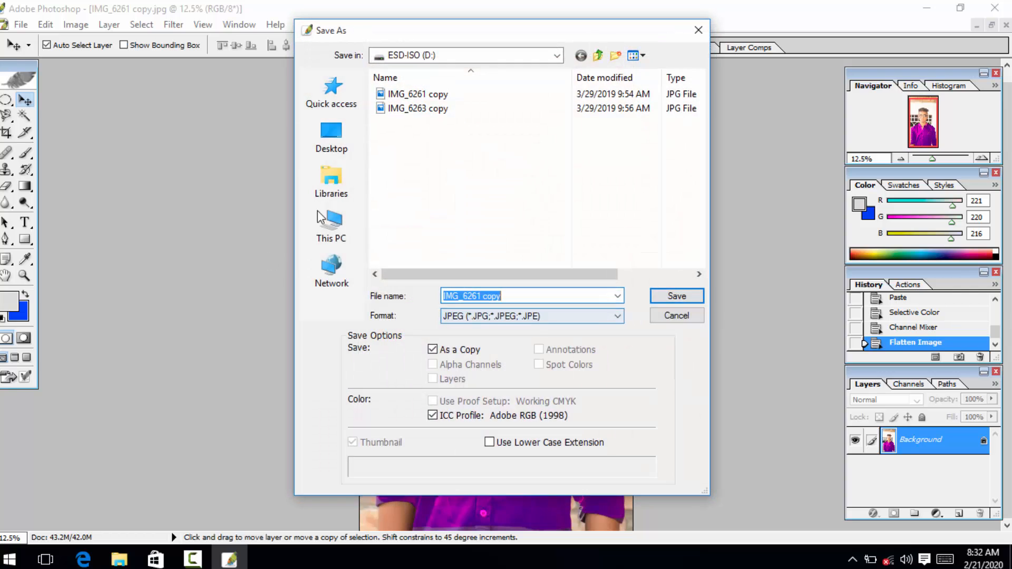
left_click(324, 139)
left_click(669, 296)
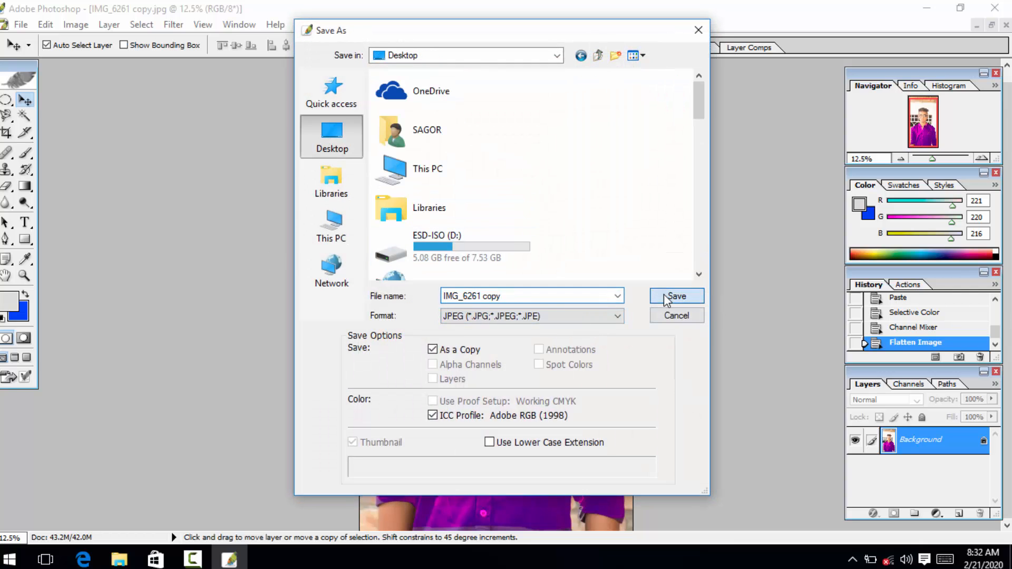
left_click(535, 221)
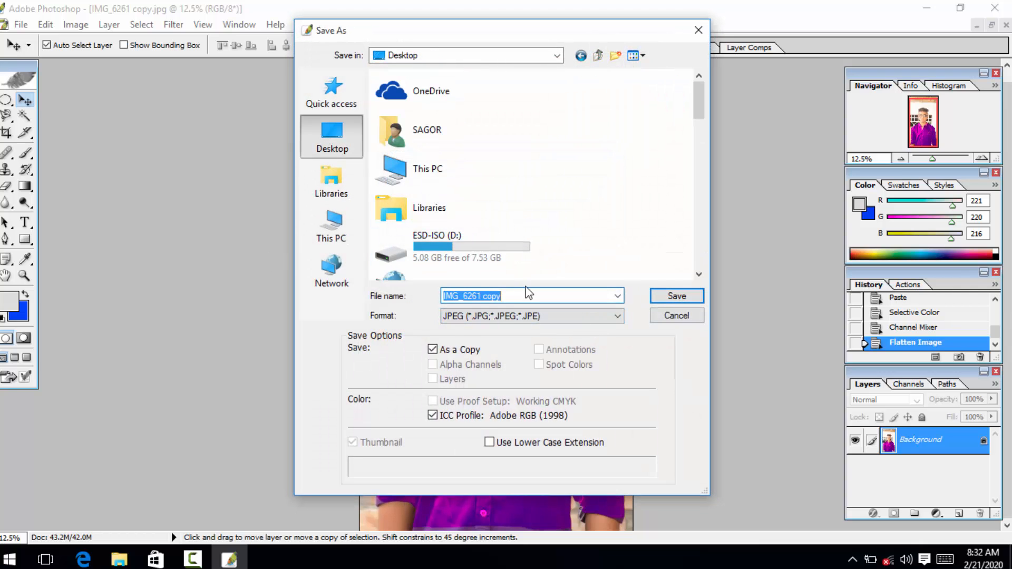
type("w")
left_click(672, 297)
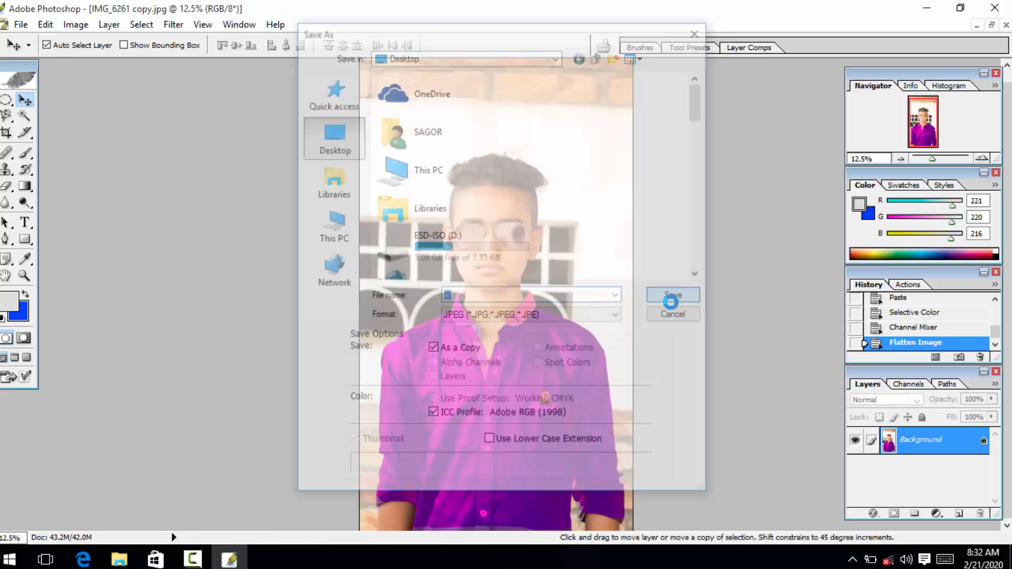
left_click(594, 173)
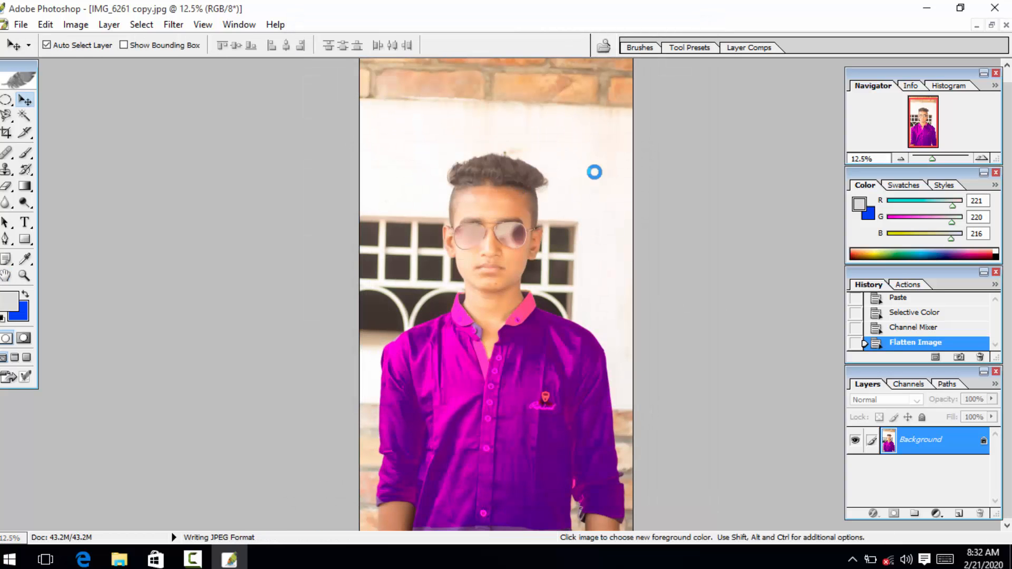
Close the IMG_6261 copy.jpg document without saving its changes.
left_click(991, 25)
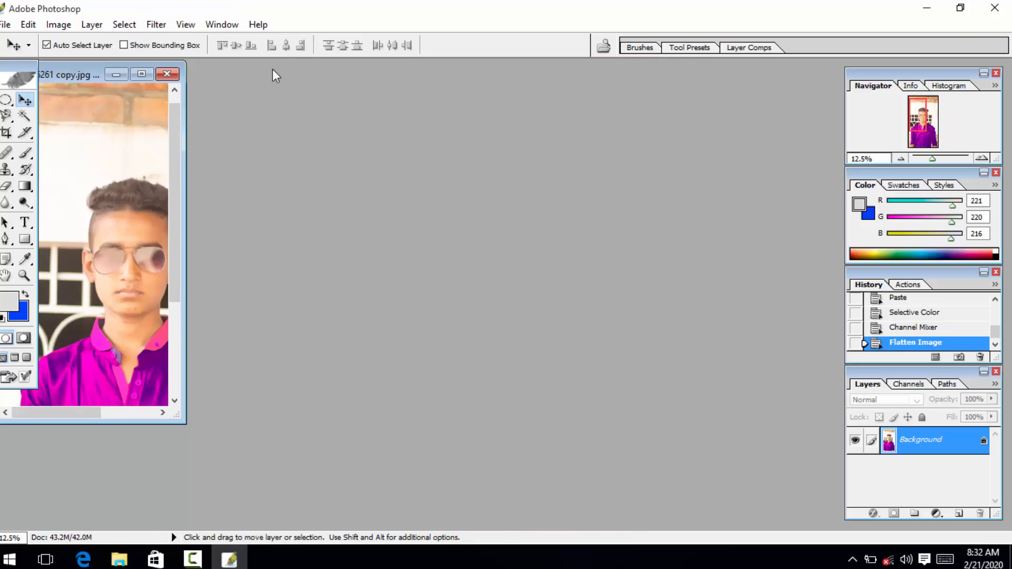
left_click(168, 74)
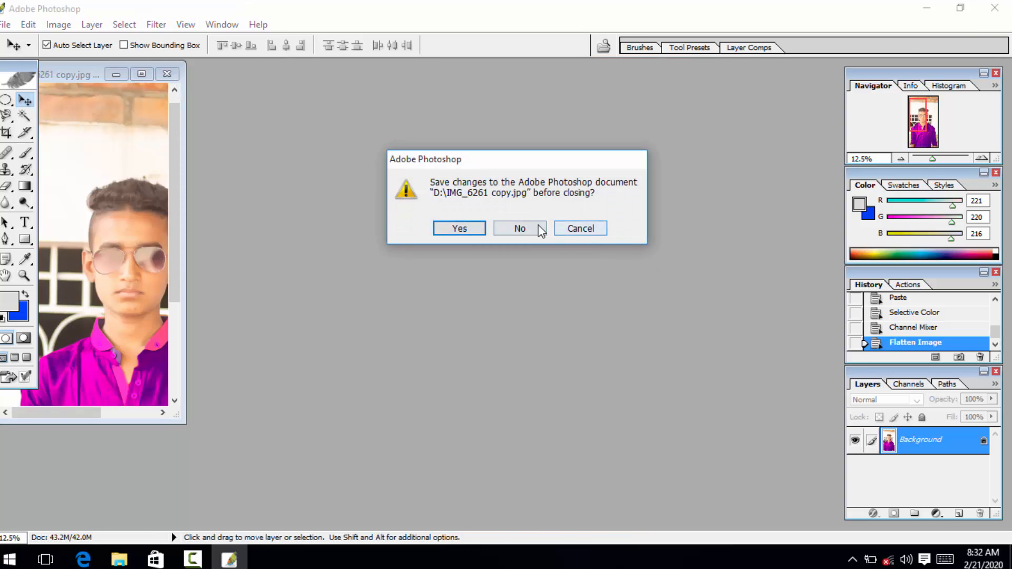
left_click(533, 228)
Open IMG_6263 copy from the ESD-ISO (D:) drive in Photoshop, keep its embedded profile, and maximize the document.
left_click(926, 8)
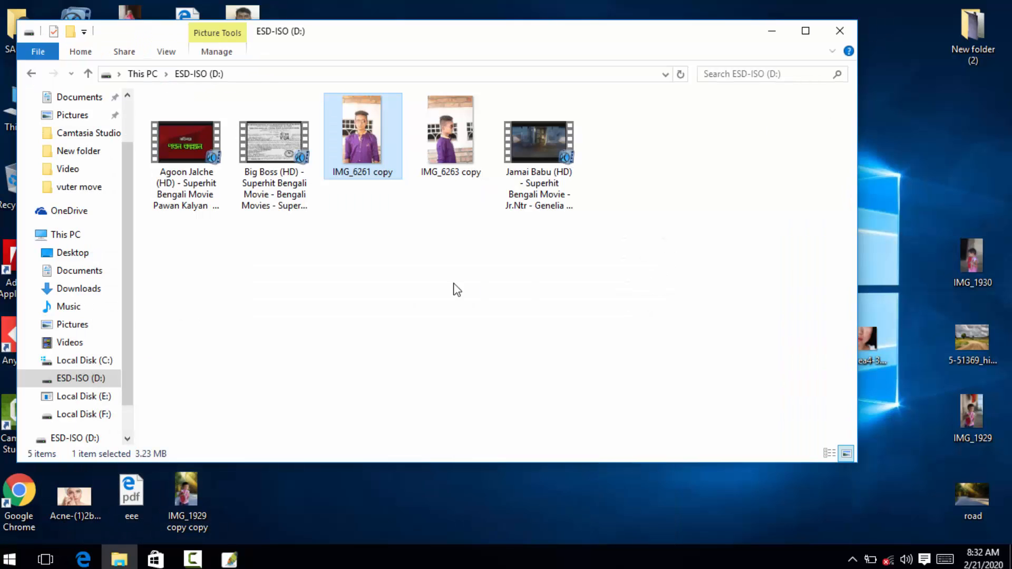
left_click_drag(463, 168, 406, 208)
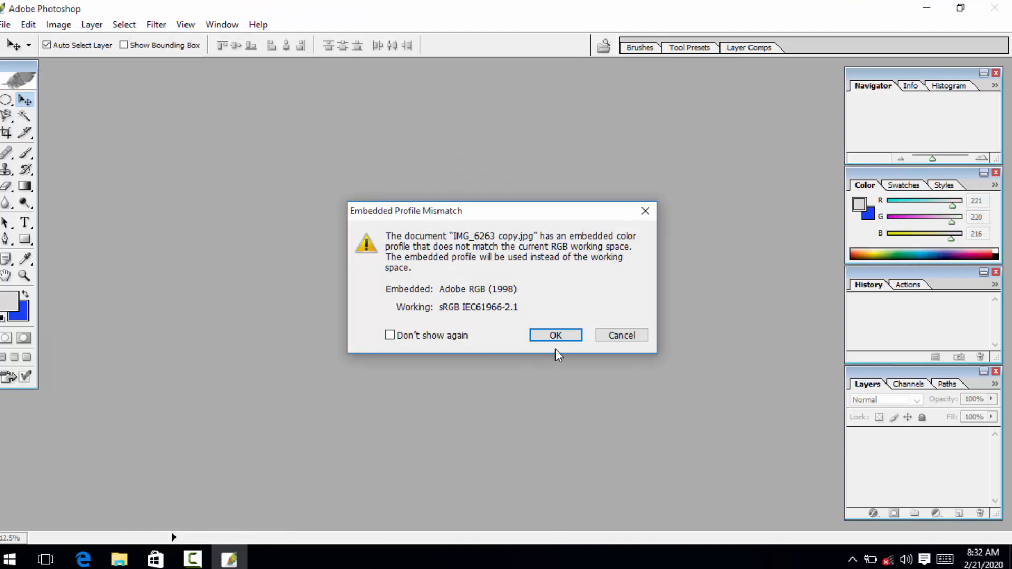
left_click(555, 335)
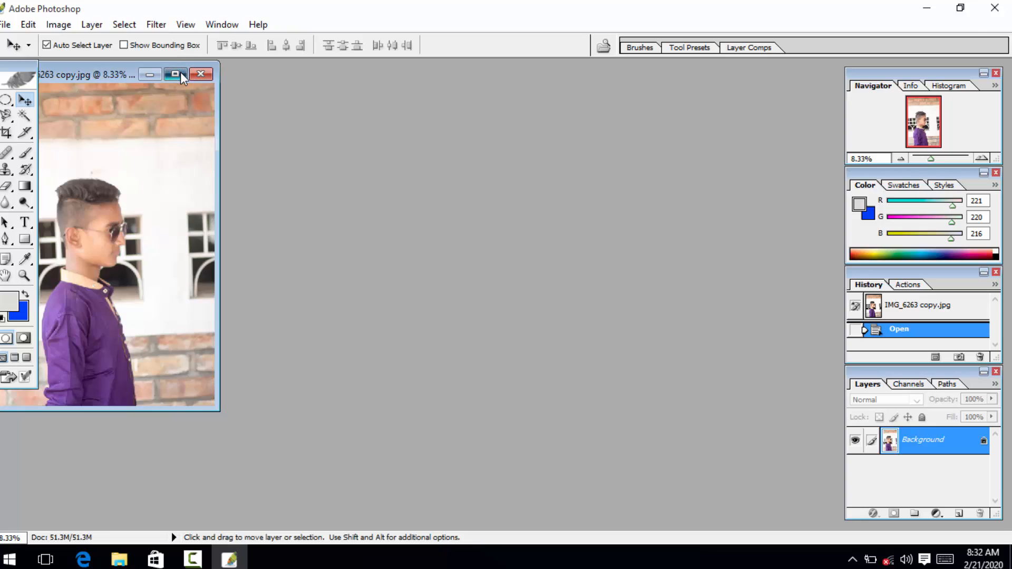
left_click(175, 74)
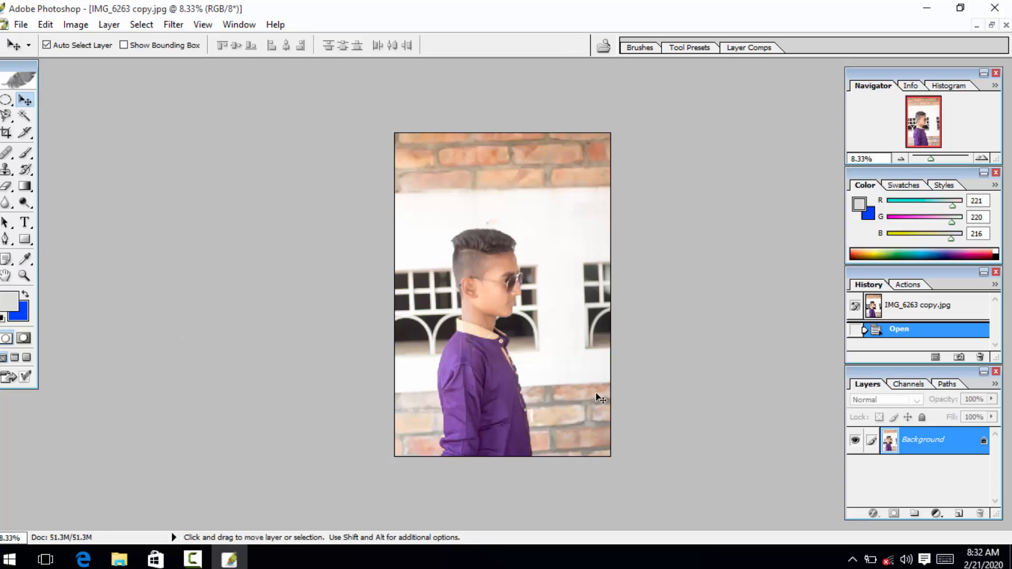
left_click(193, 559)
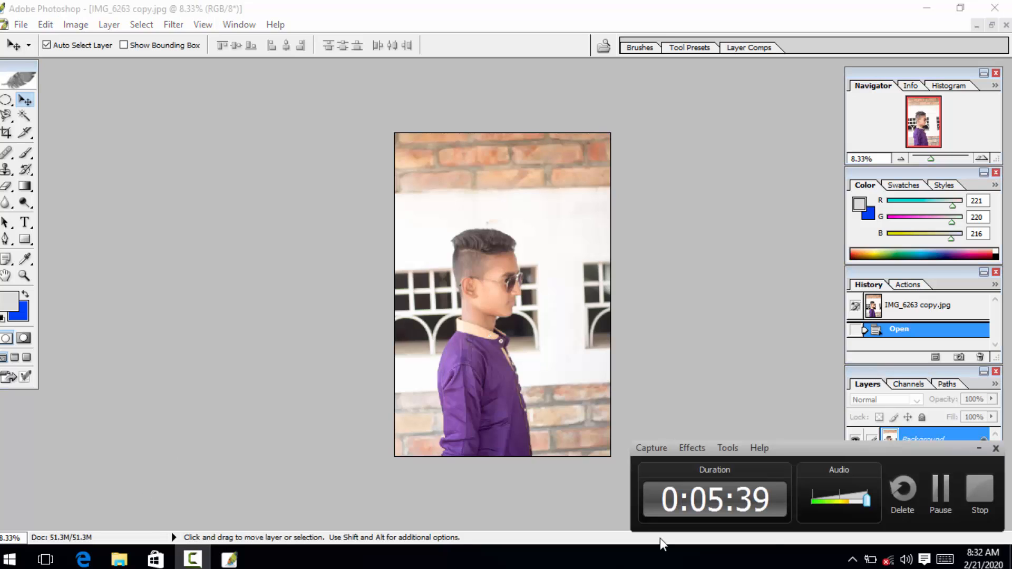
left_click(978, 449)
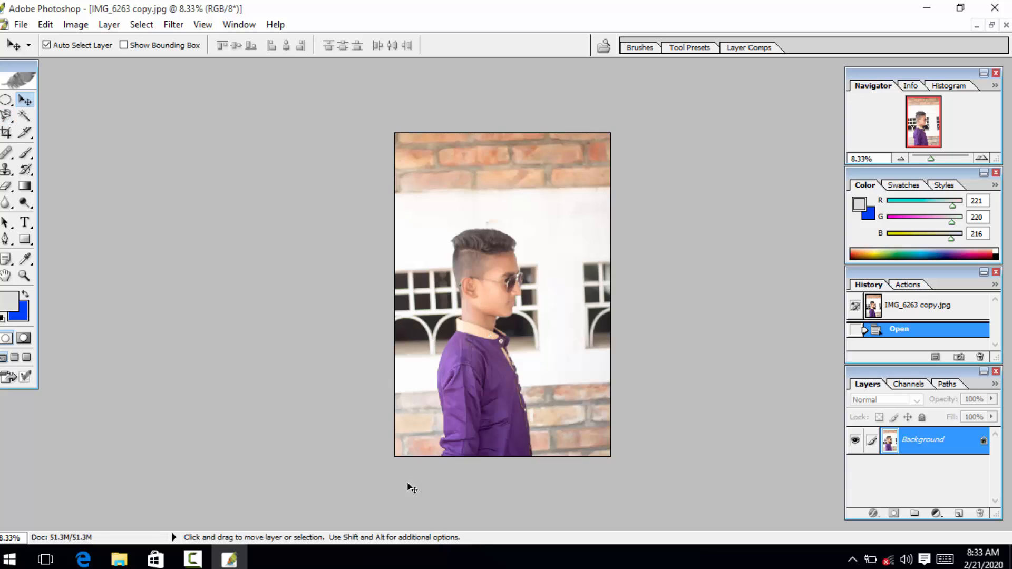
Outline the purple shirt with the Magnetic Lasso and paste a copy of the selection onto a new layer.
key("l")
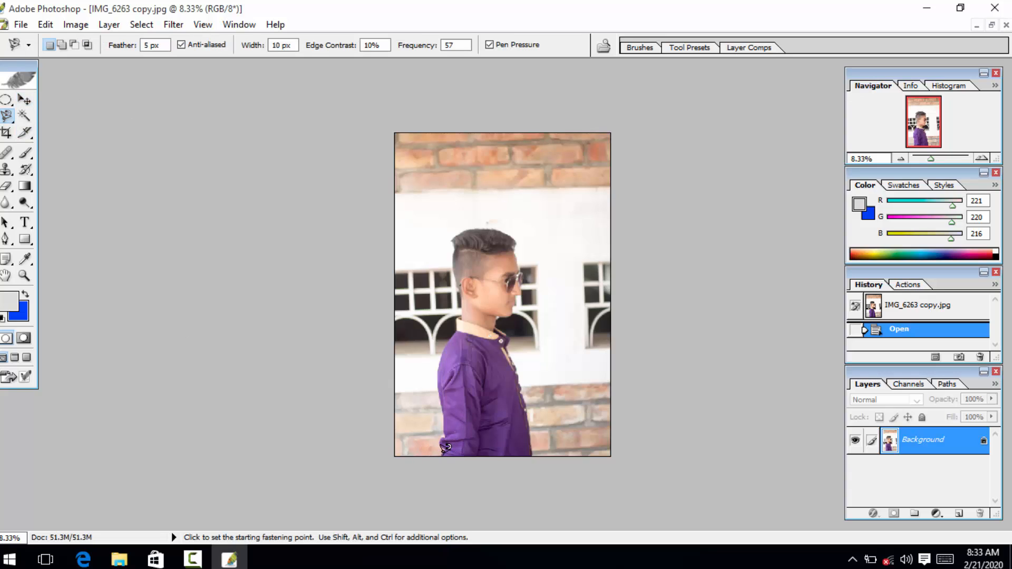
left_click(443, 452)
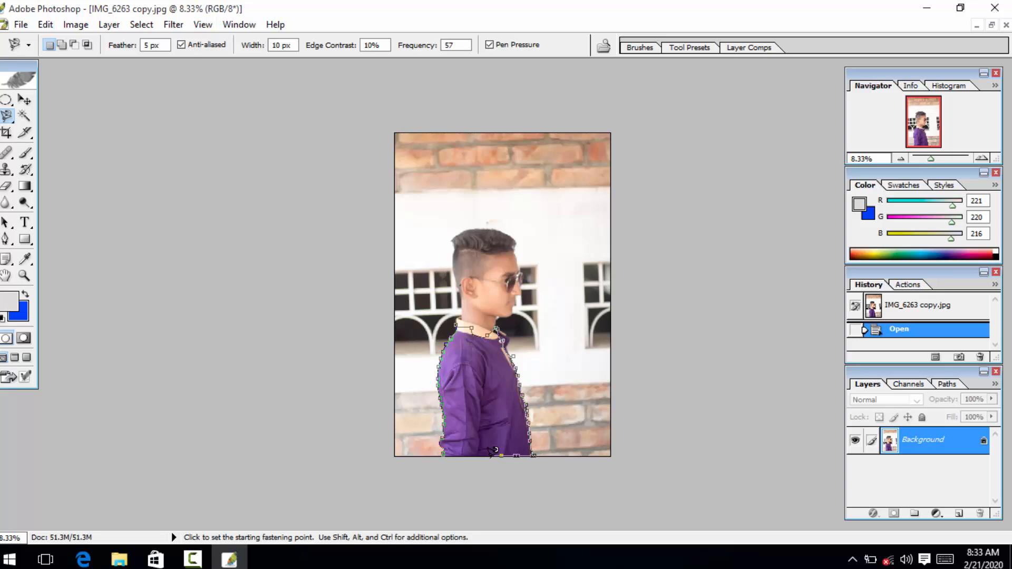
left_click(445, 447)
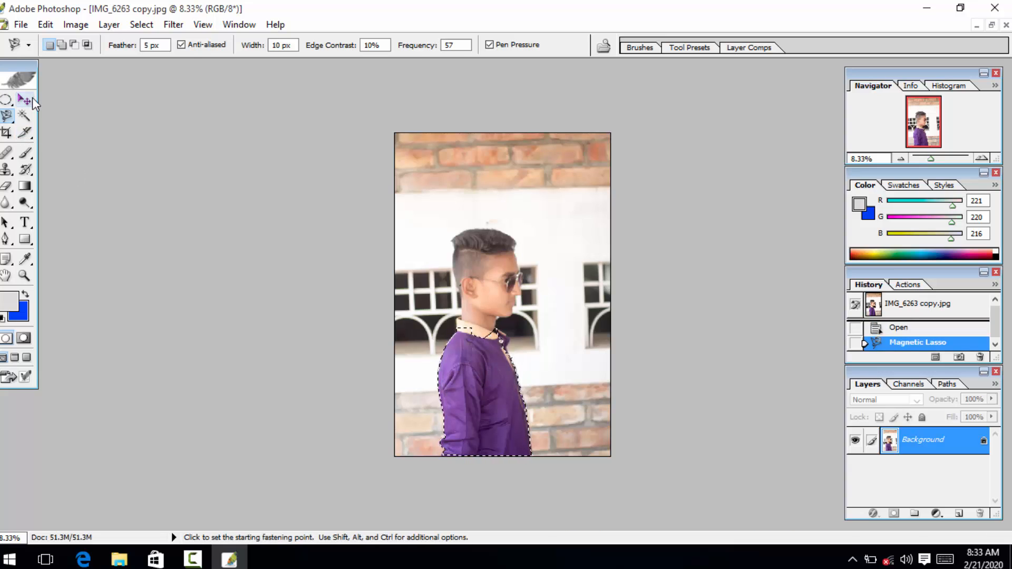
left_click(30, 98)
key("ctrl+c")
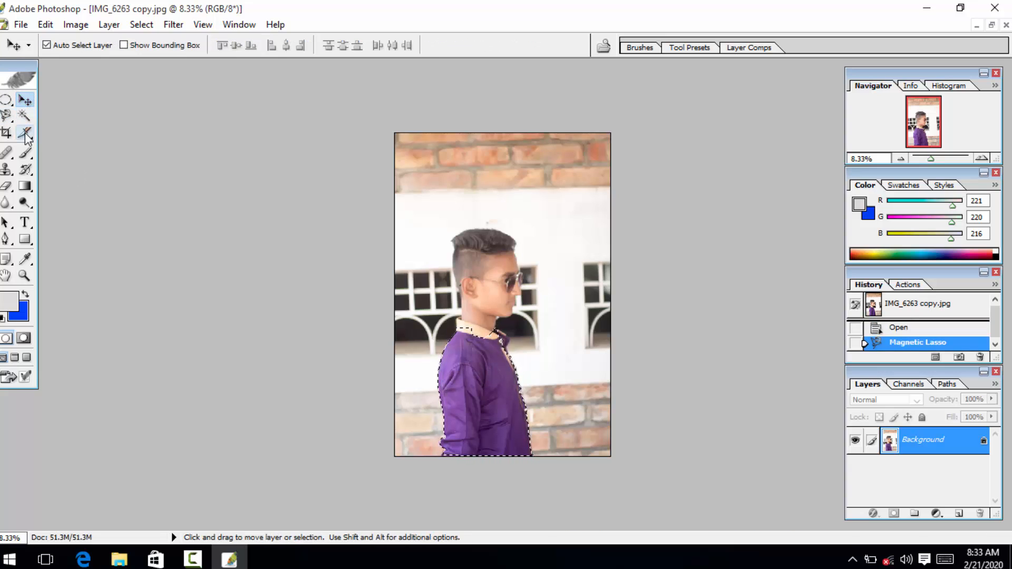
key("ctrl+v")
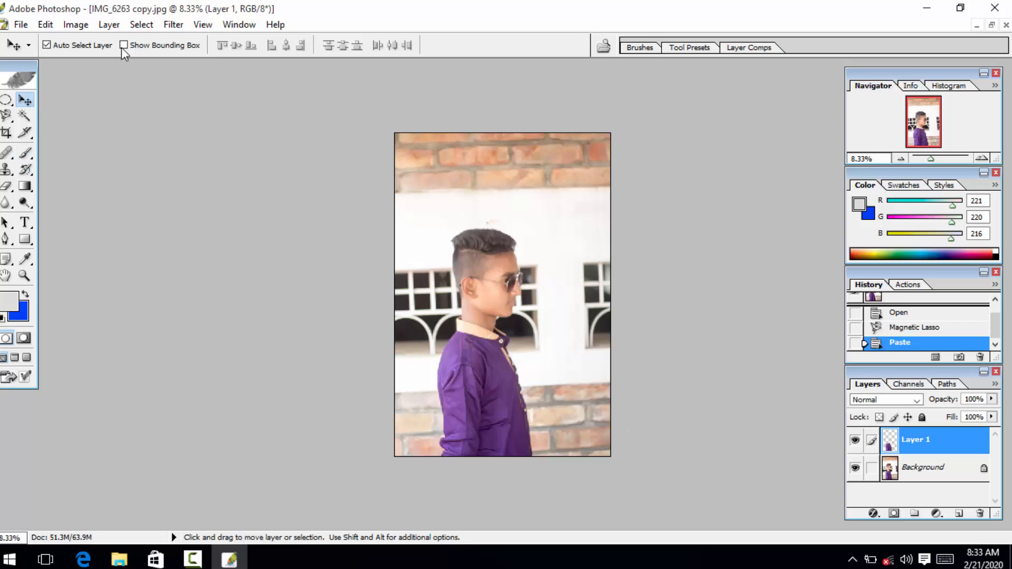
Start a Channel Mixer adjustment on the shirt layer with the Blue output channel at Green -130 and Red -172.
left_click(77, 25)
mouse_move(118, 63)
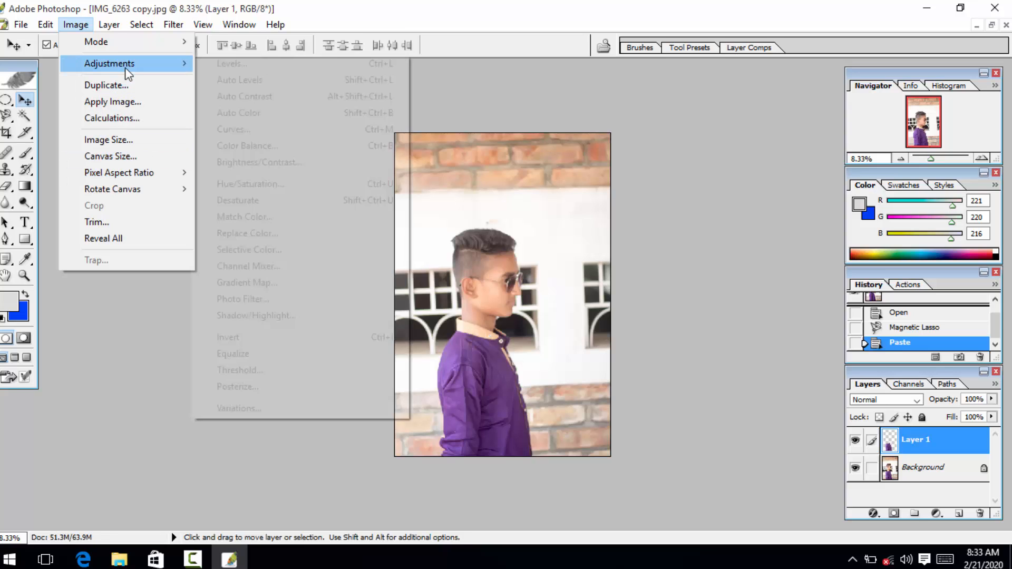
left_click(261, 266)
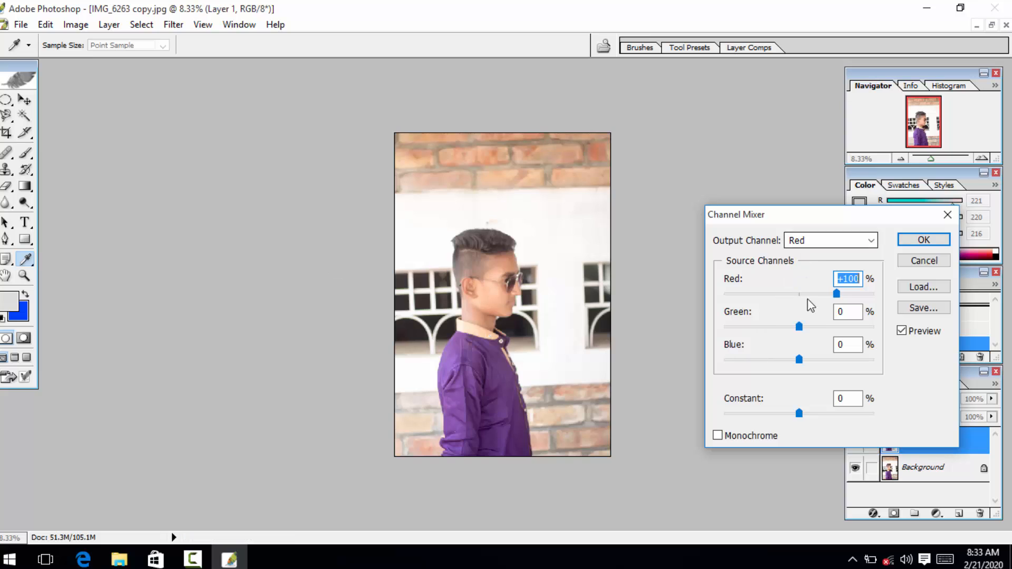
left_click(804, 239)
left_click(811, 278)
left_click(803, 246)
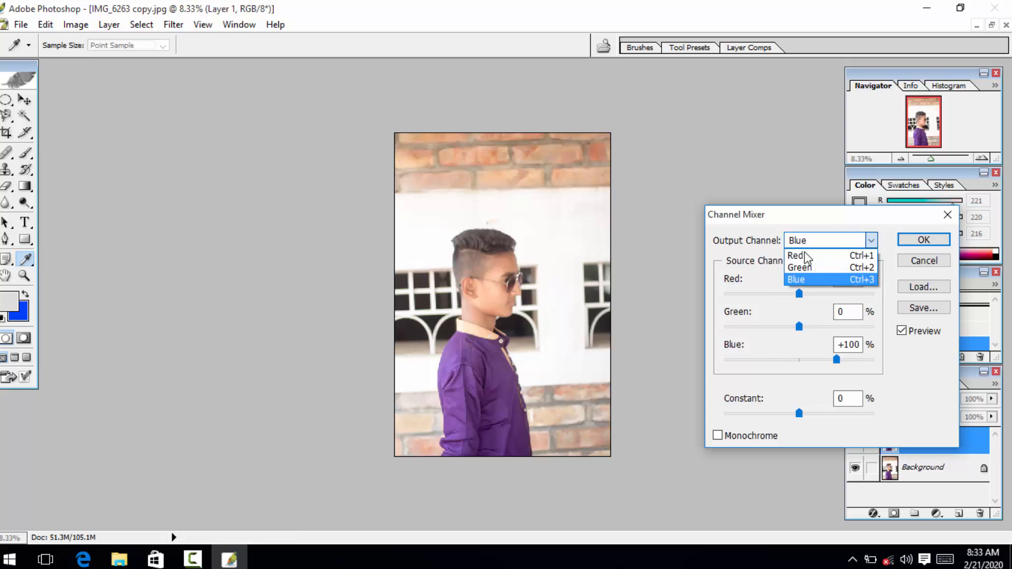
left_click(799, 267)
left_click(807, 241)
left_click(808, 279)
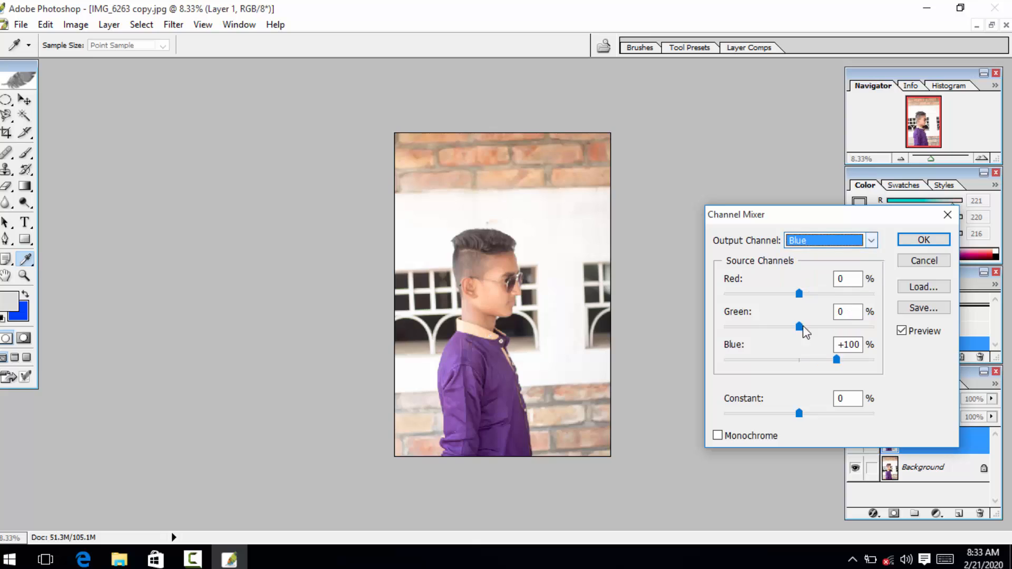
left_click_drag(799, 327, 754, 334)
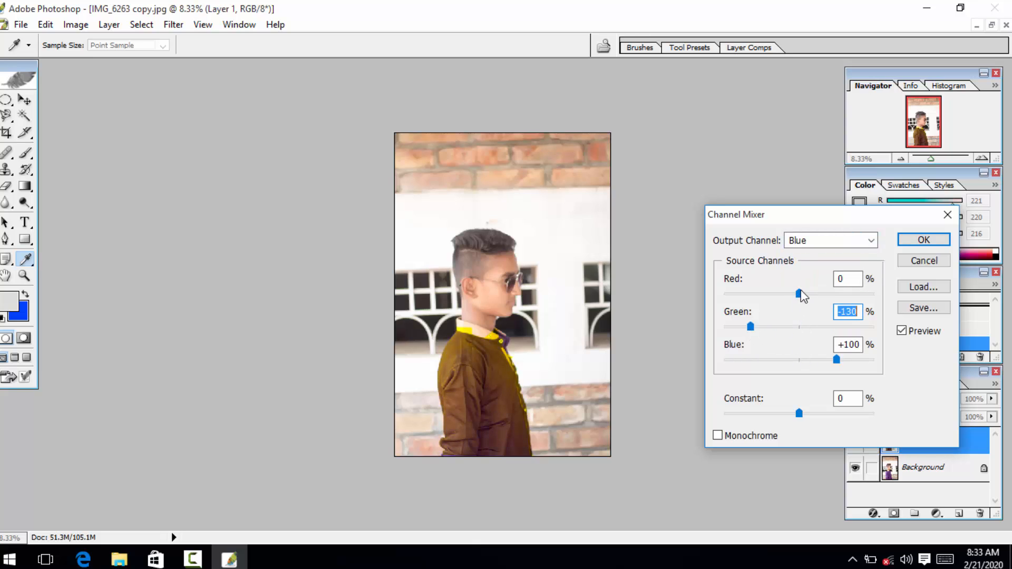
left_click_drag(800, 292, 740, 293)
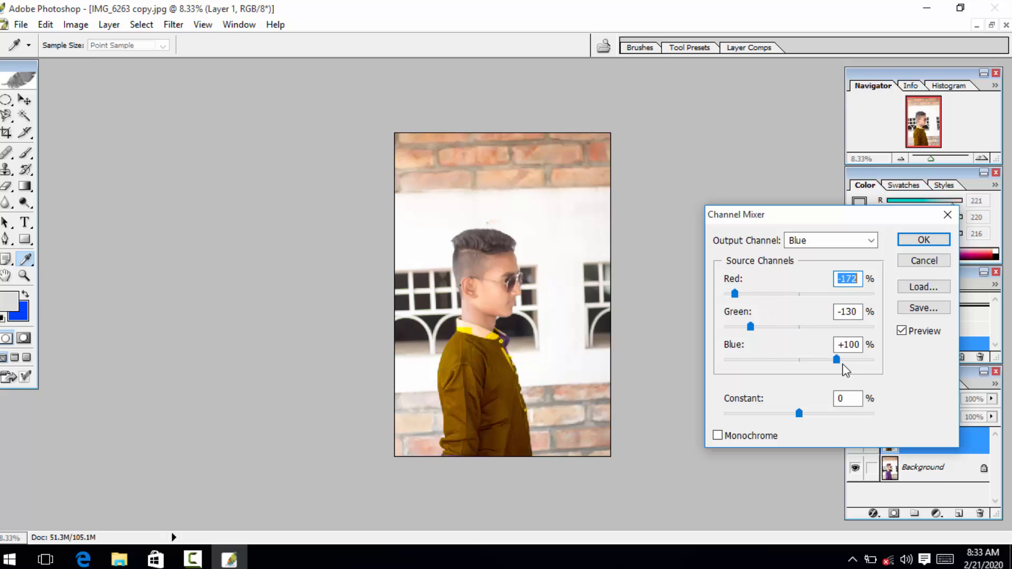
Set the Blue output channel's Blue to +122 and its Constant slightly above +30, and apply the Channel Mixer adjustment.
mouse_move(836, 360)
left_mouse_down()
mouse_move(734, 360)
mouse_move(845, 361)
left_mouse_up()
mouse_move(799, 414)
left_mouse_down()
mouse_move(770, 416)
mouse_move(833, 425)
mouse_move(727, 417)
mouse_move(855, 425)
mouse_move(789, 423)
mouse_move(804, 423)
left_mouse_up()
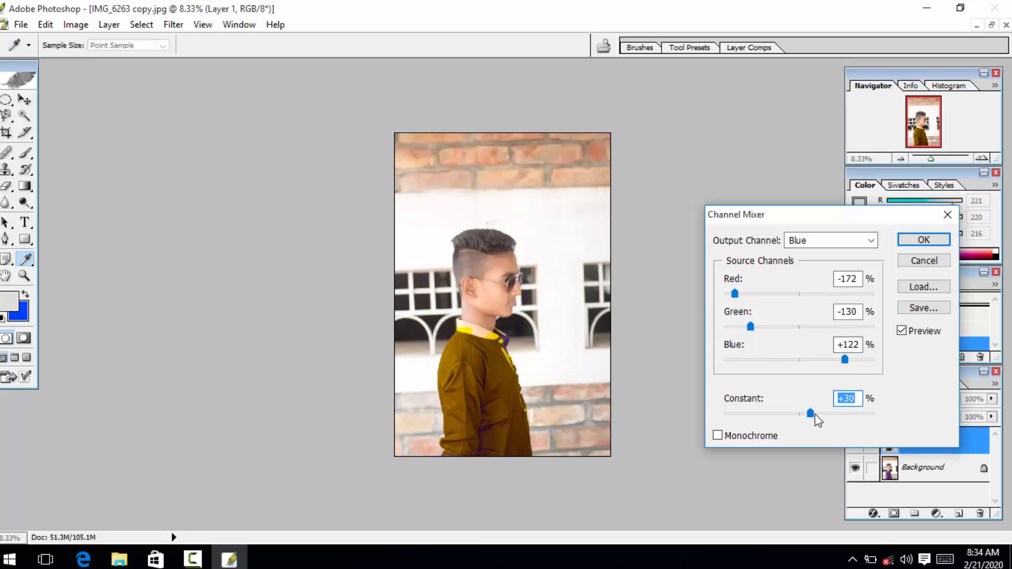
left_click_drag(812, 415, 819, 416)
left_click(912, 245)
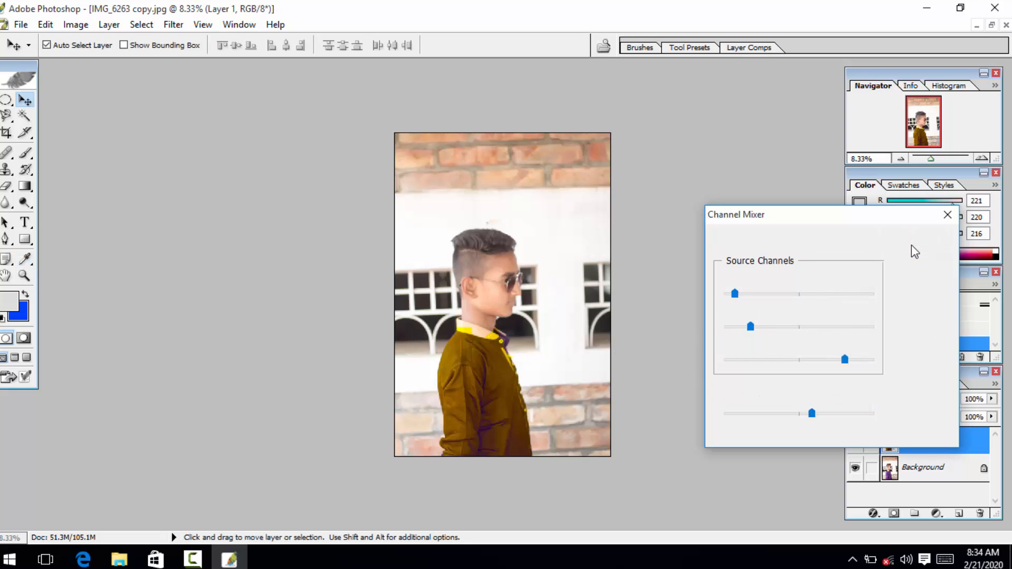
Flatten the image and save it to the D: drive as a JPEG copy named 4.
left_click(995, 384)
left_click(899, 343)
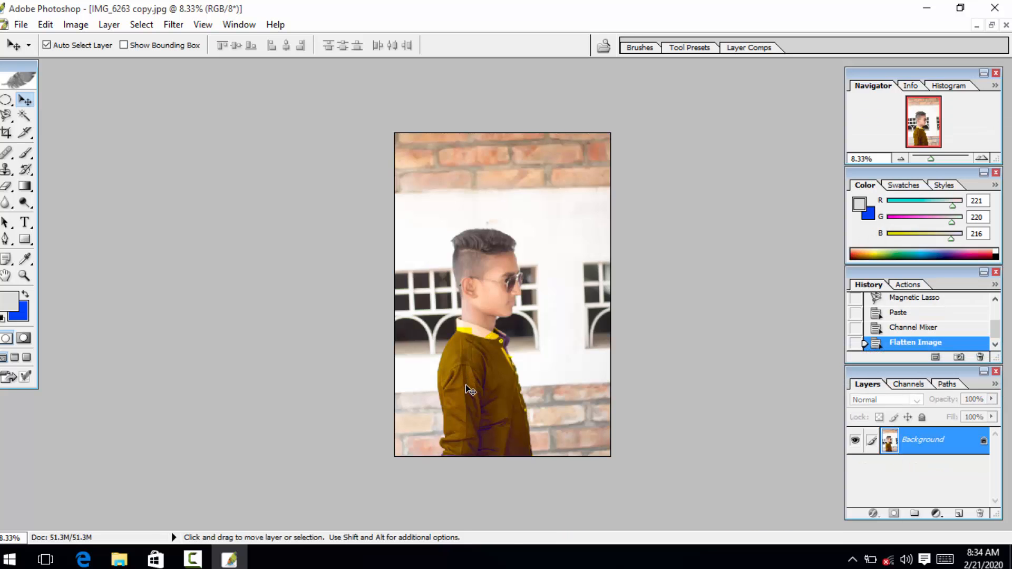
key("ctrl+shift+s")
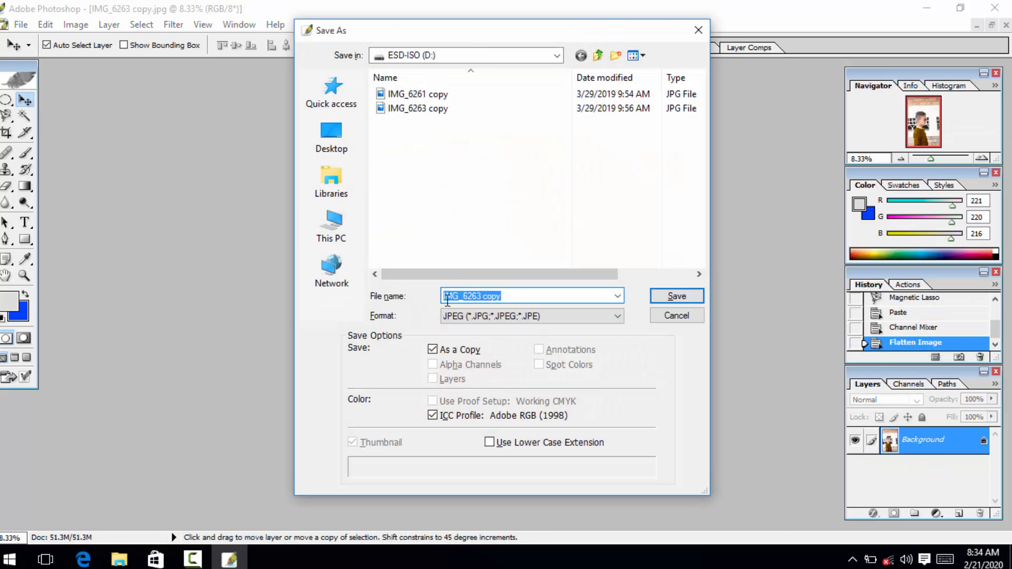
type("4")
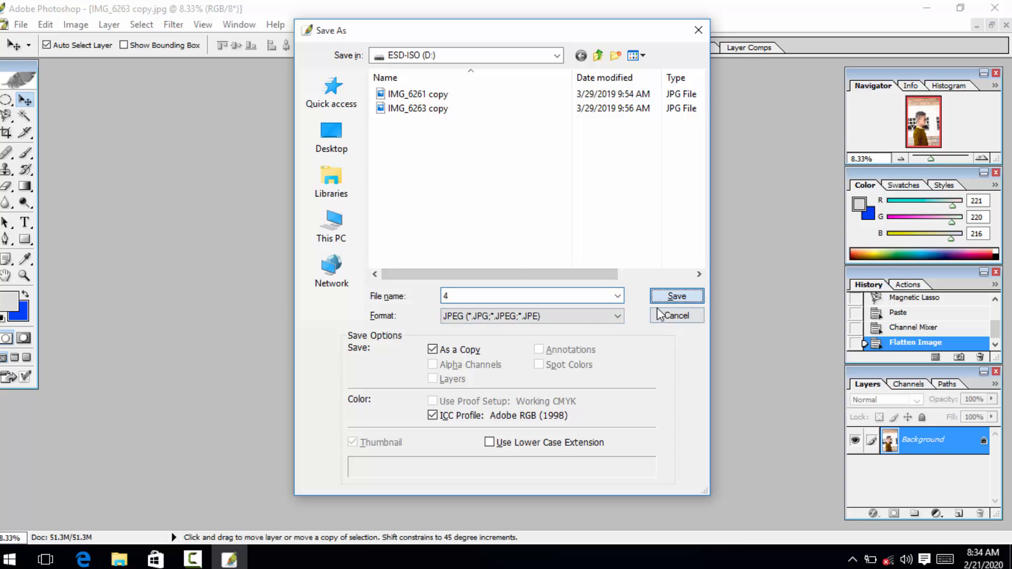
left_click(677, 295)
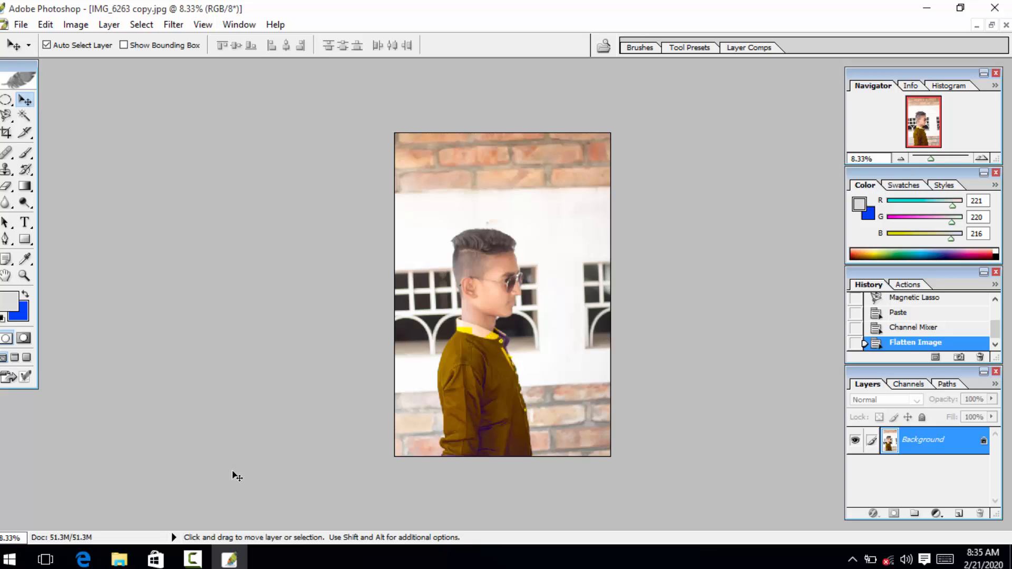
left_click(192, 559)
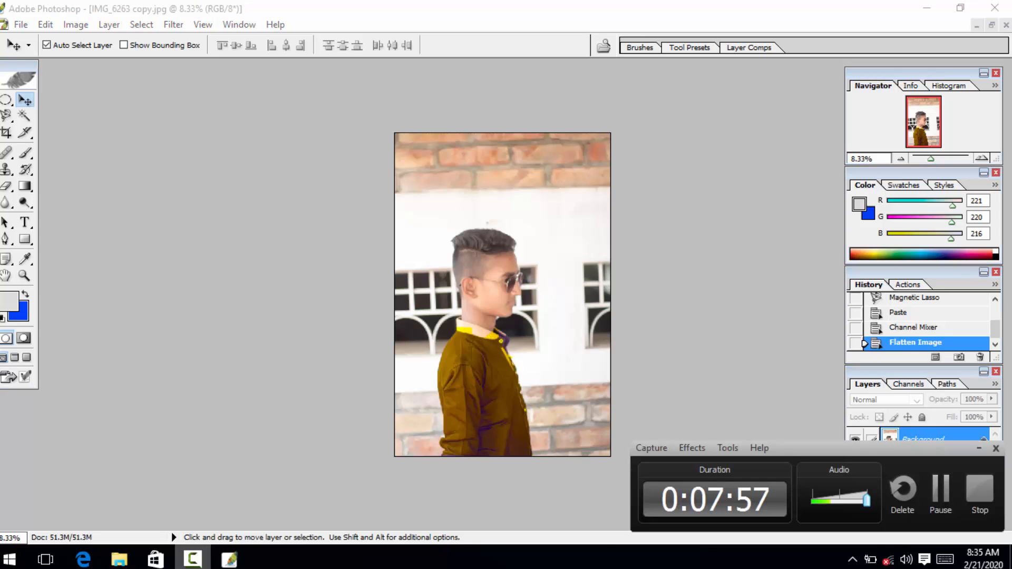